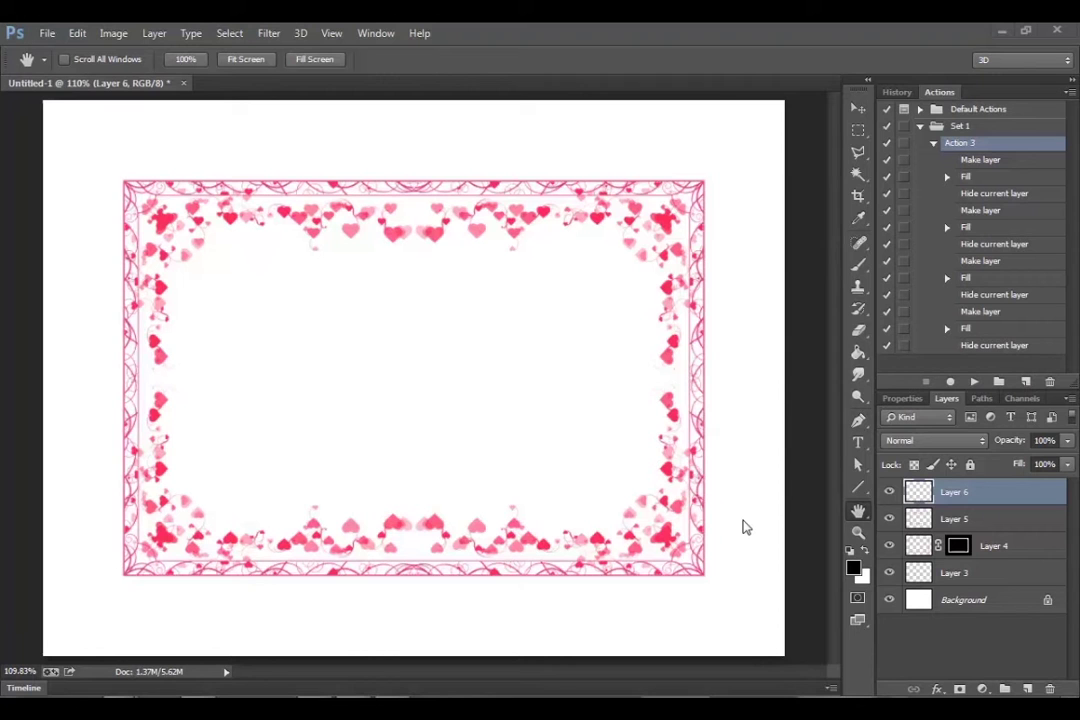
Step: Hide Layer 5's hearts, Layer 4's swirl border and Layer 3's lines
left_click(889, 519)
left_click(889, 546)
left_click(889, 573)
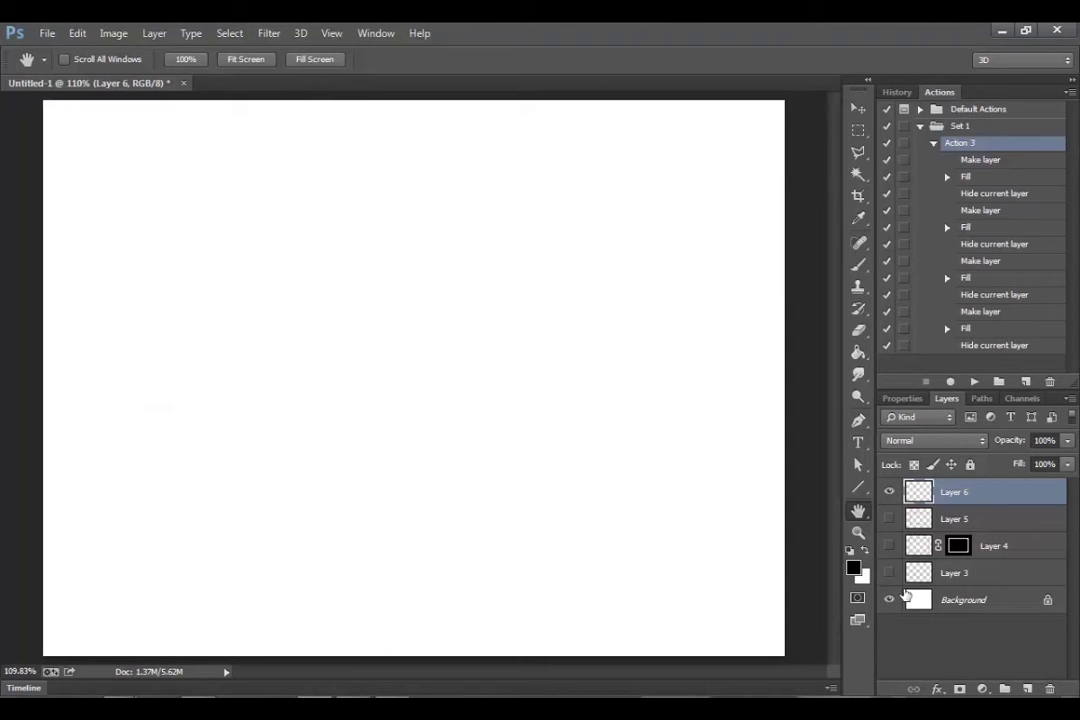
left_click(77, 33)
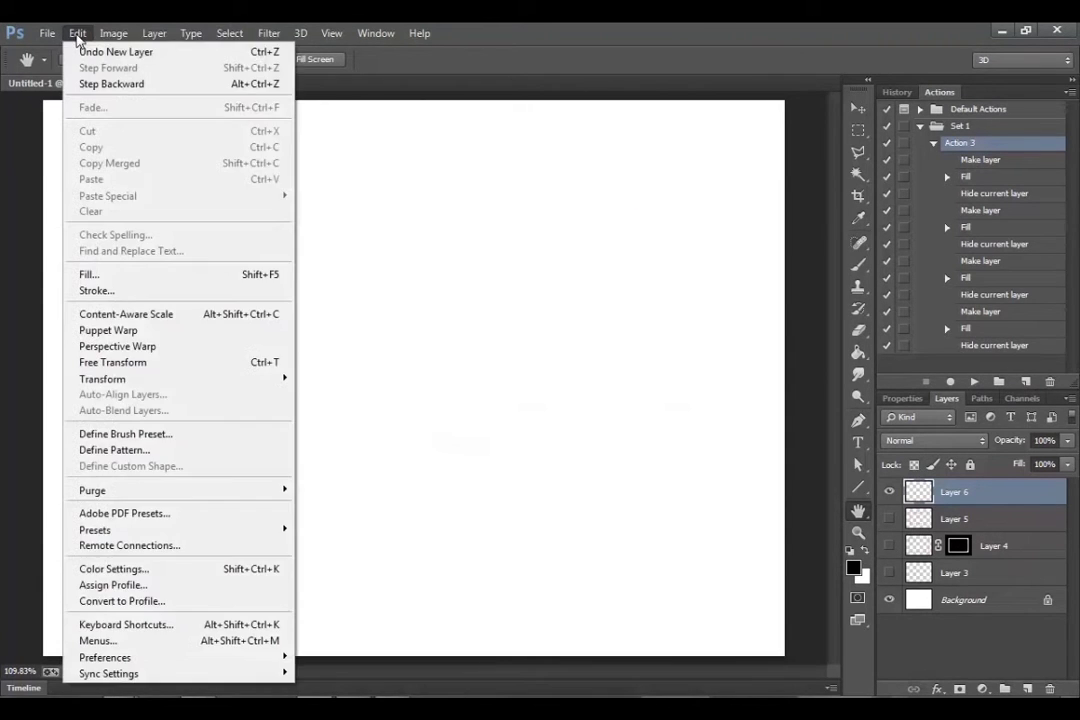
left_click(140, 274)
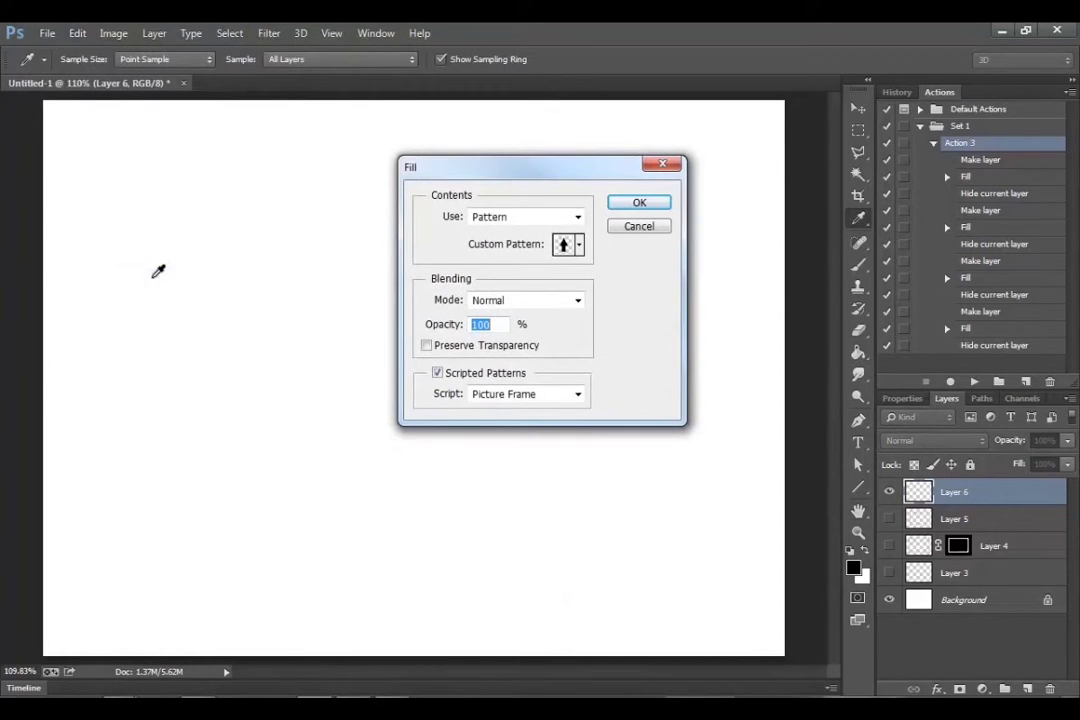
left_click(519, 222)
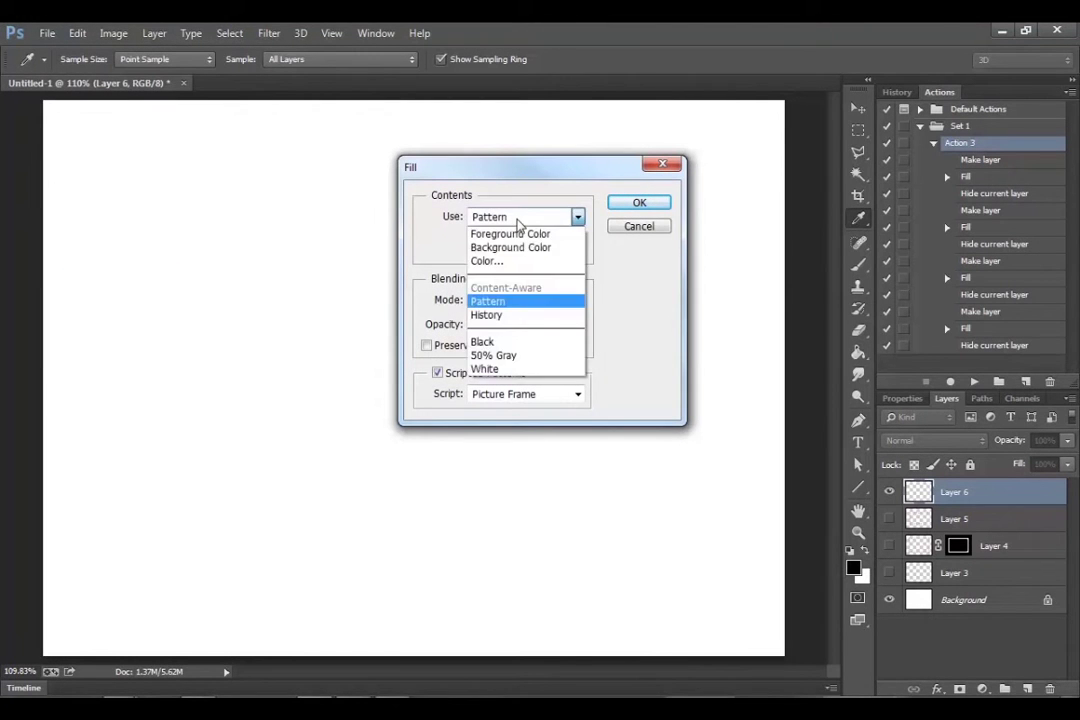
left_click(495, 222)
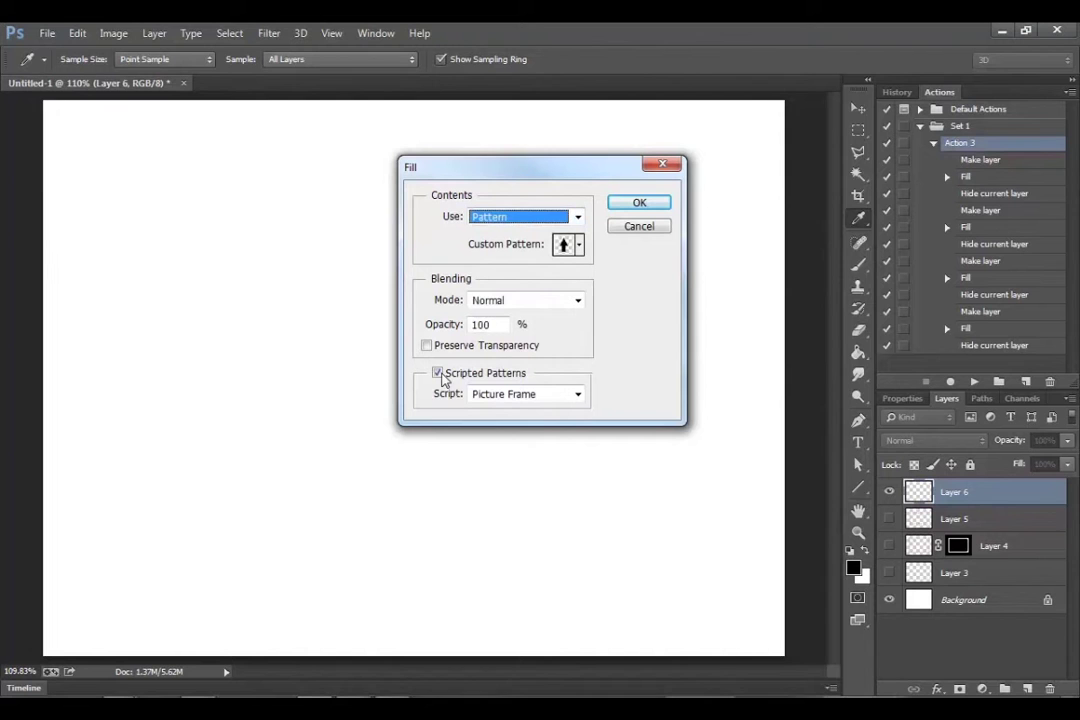
left_click(511, 398)
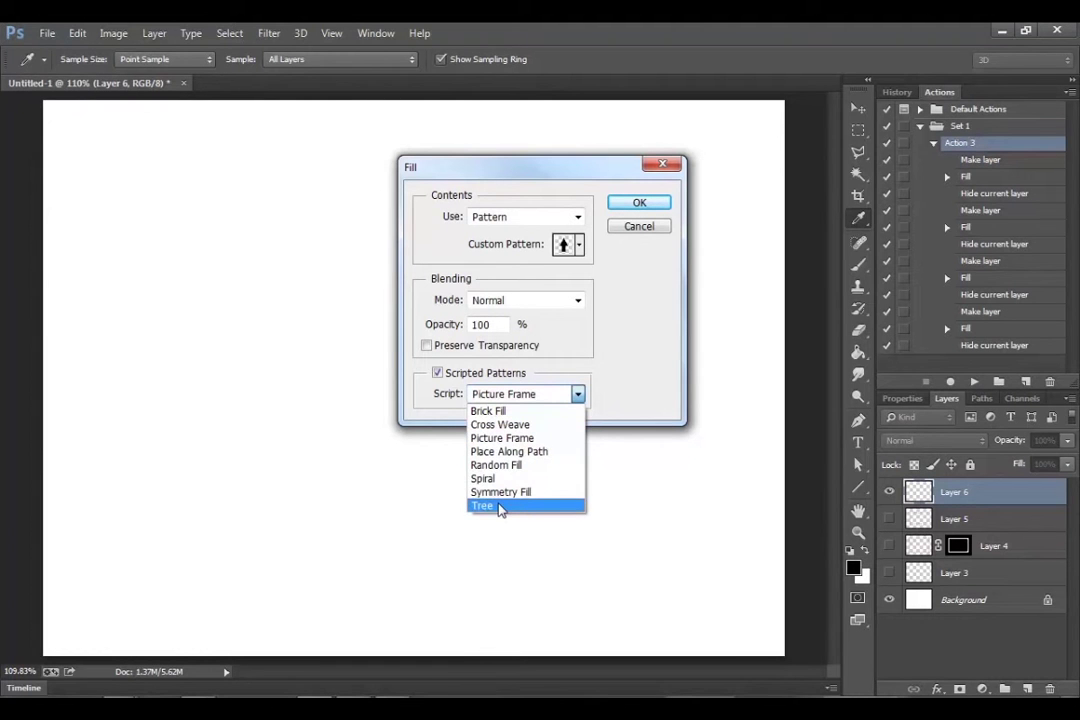
left_click(634, 416)
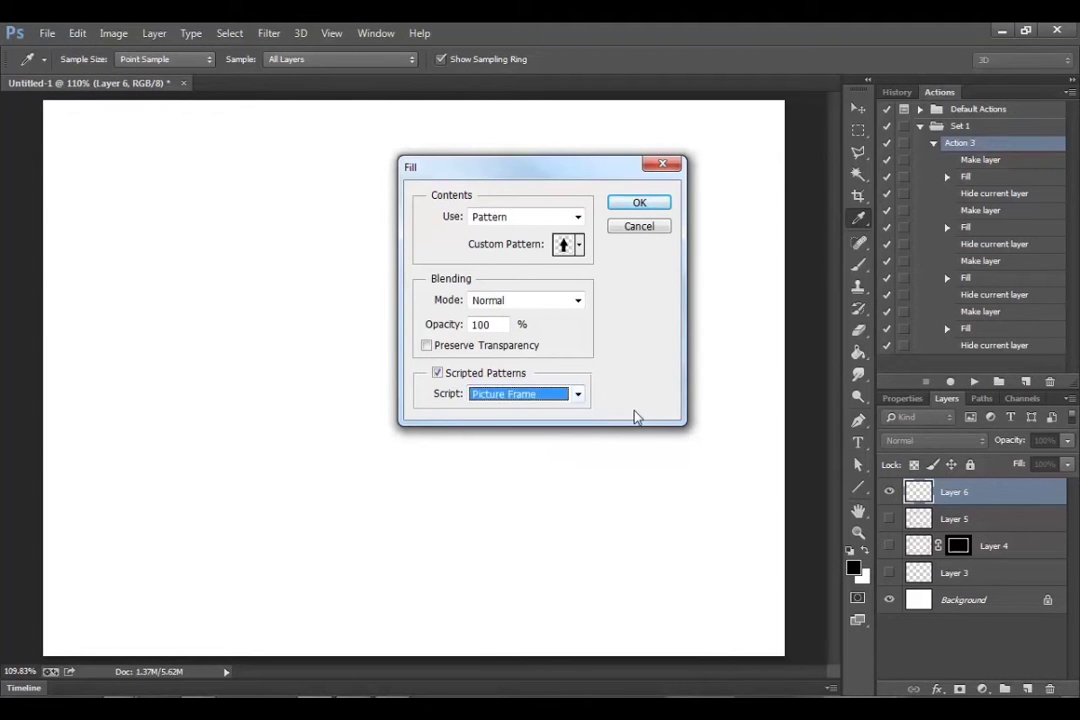
left_click(639, 227)
key("h")
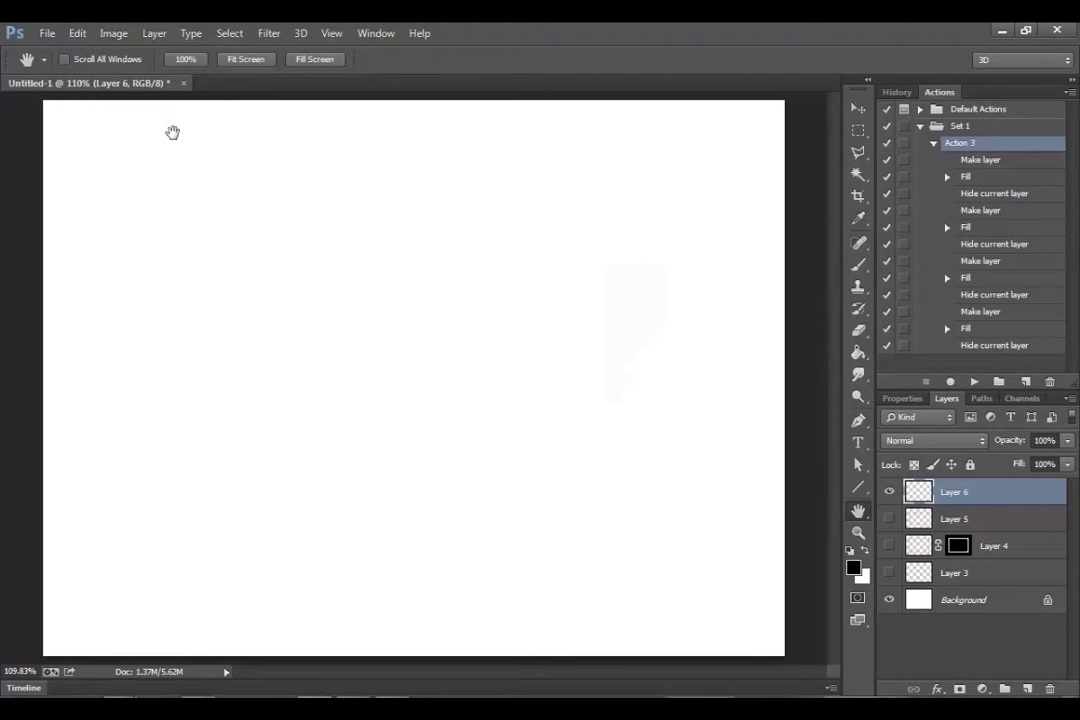
left_click(72, 34)
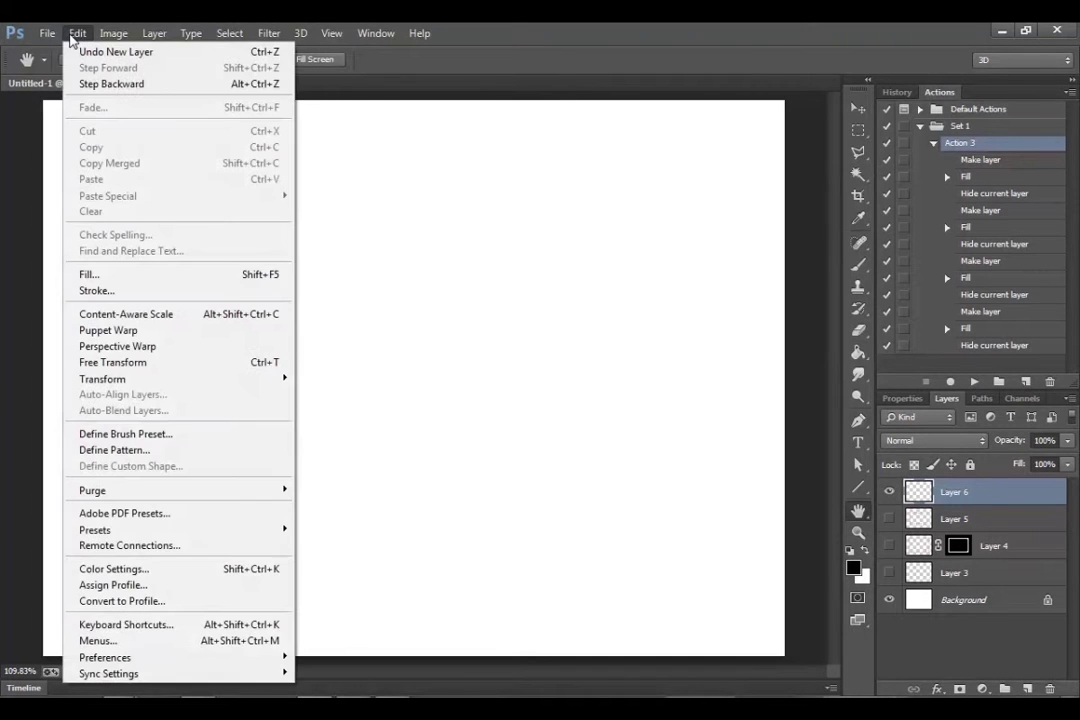
mouse_move(47, 34)
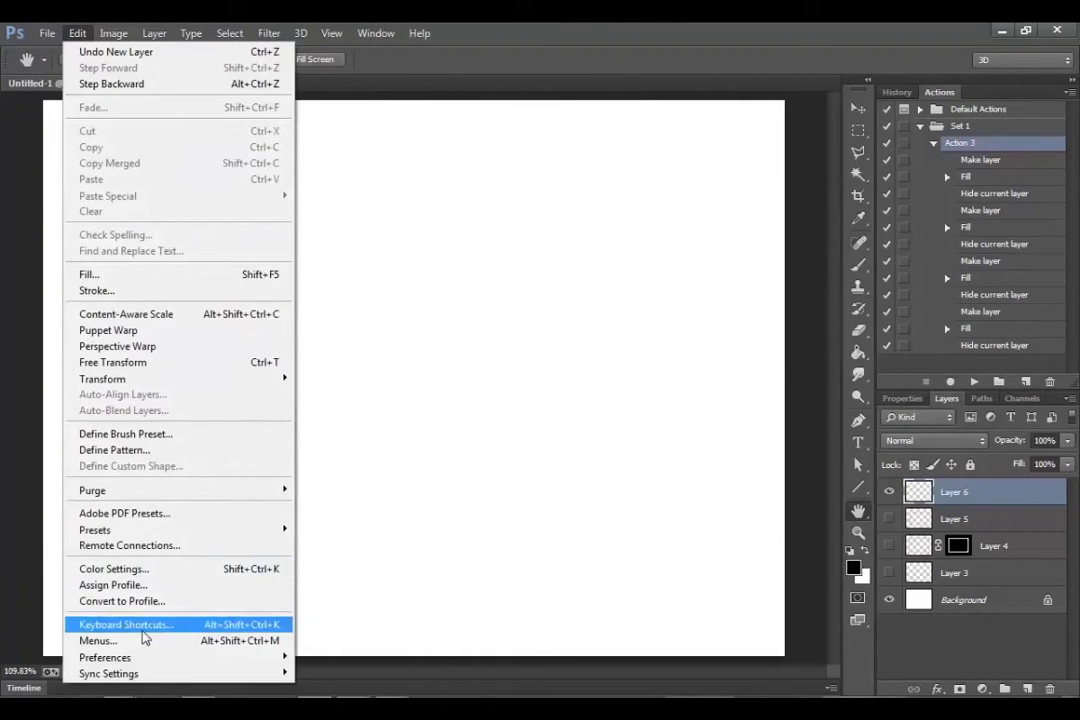
mouse_move(140, 657)
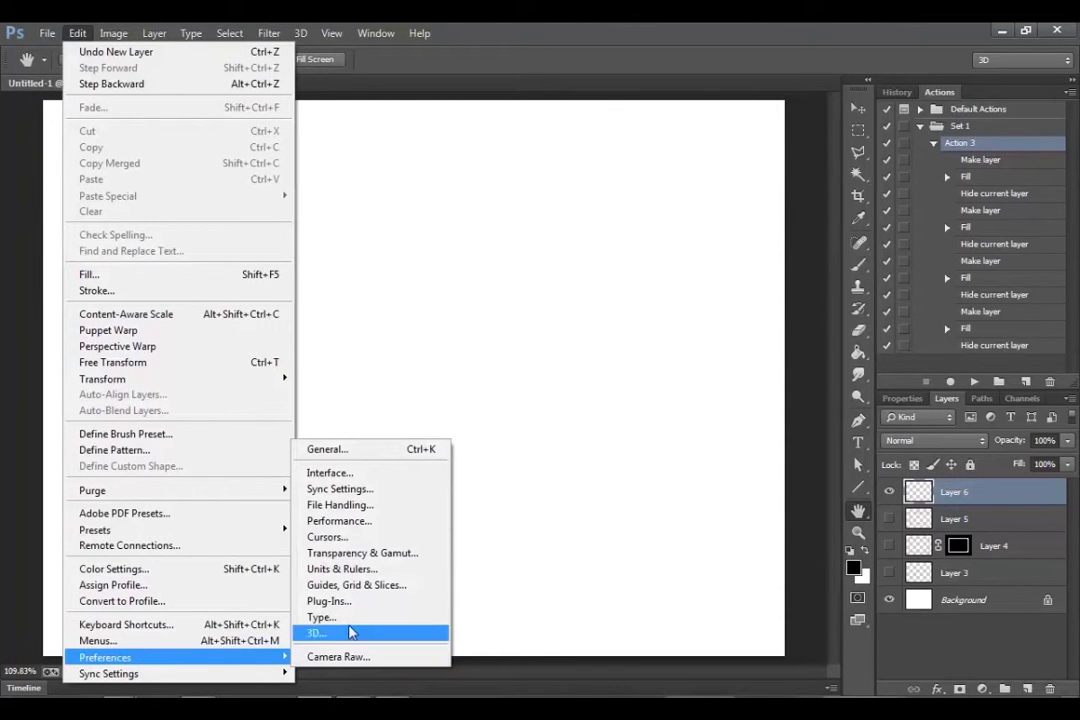
left_click(352, 521)
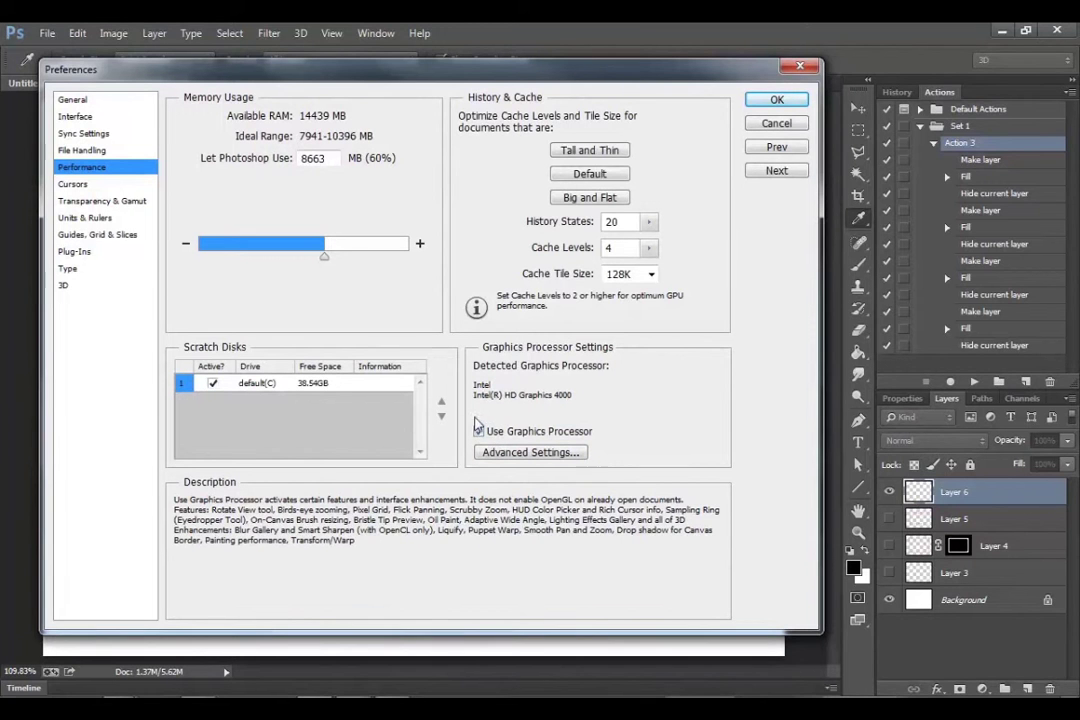
left_click(777, 124)
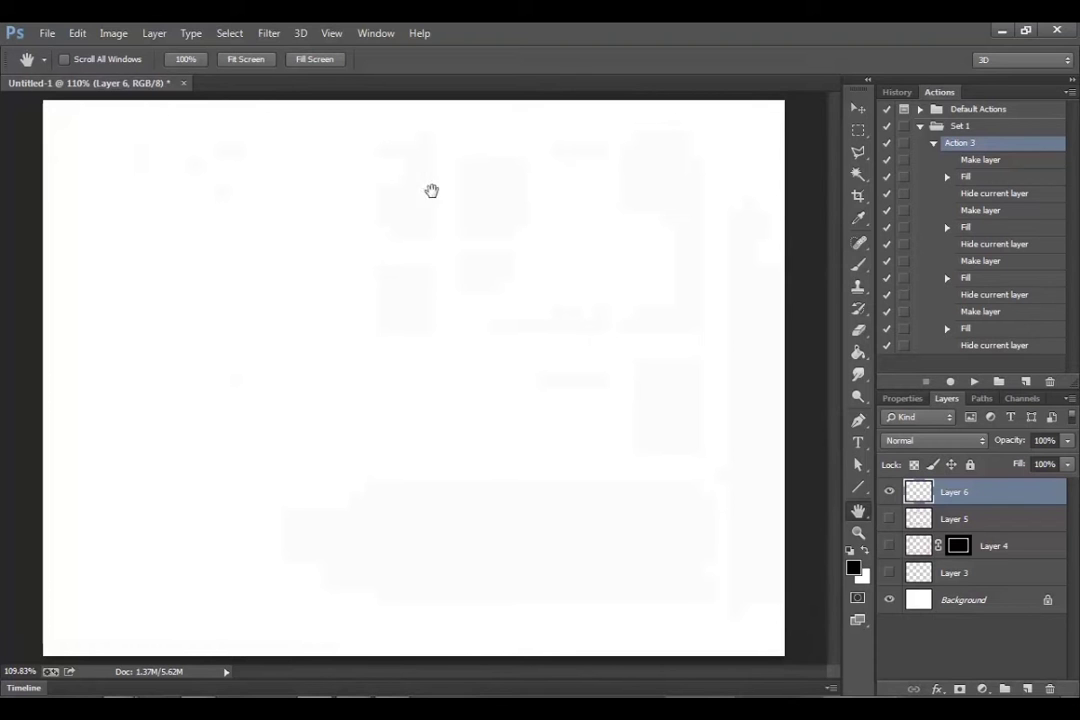
Step: Fill the empty layer using the Picture Frame scripted pattern from Edit > Fill
left_click(77, 33)
left_click(130, 274)
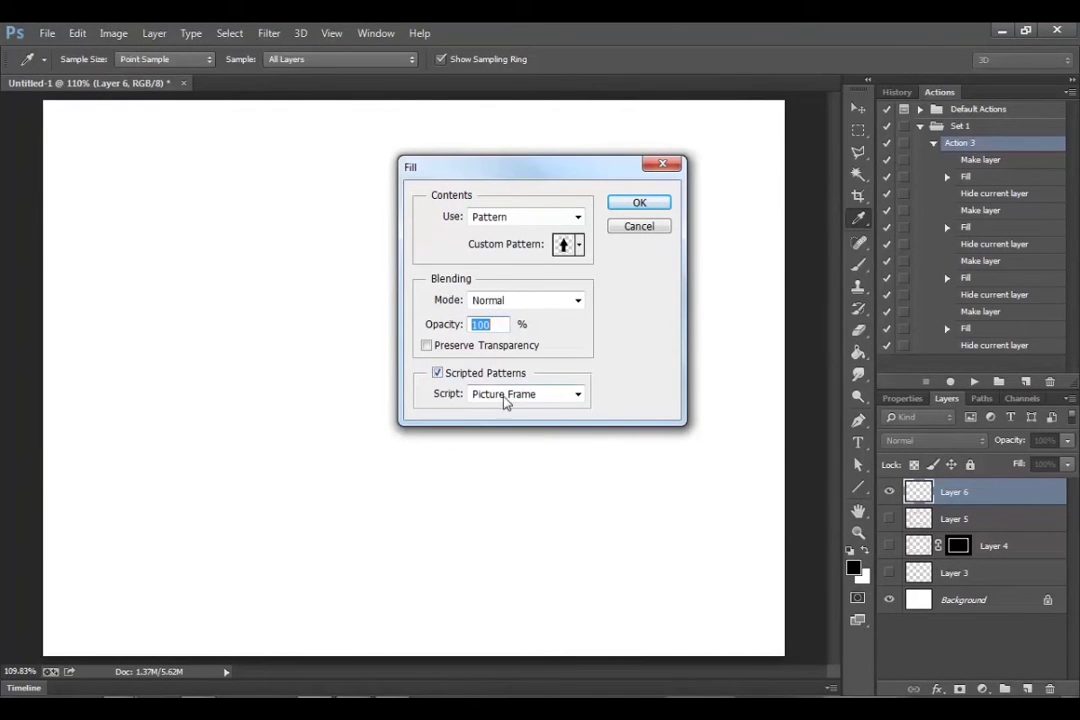
left_click(638, 205)
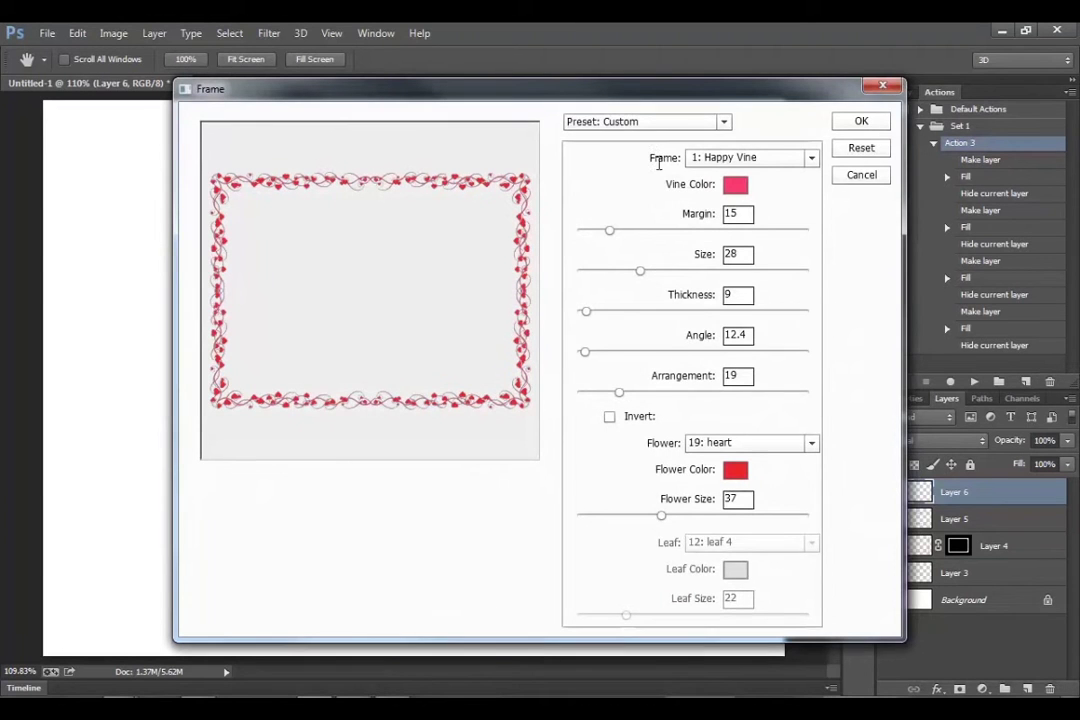
Step: Choose 11: Eyelash from the Frame style list
left_click(732, 160)
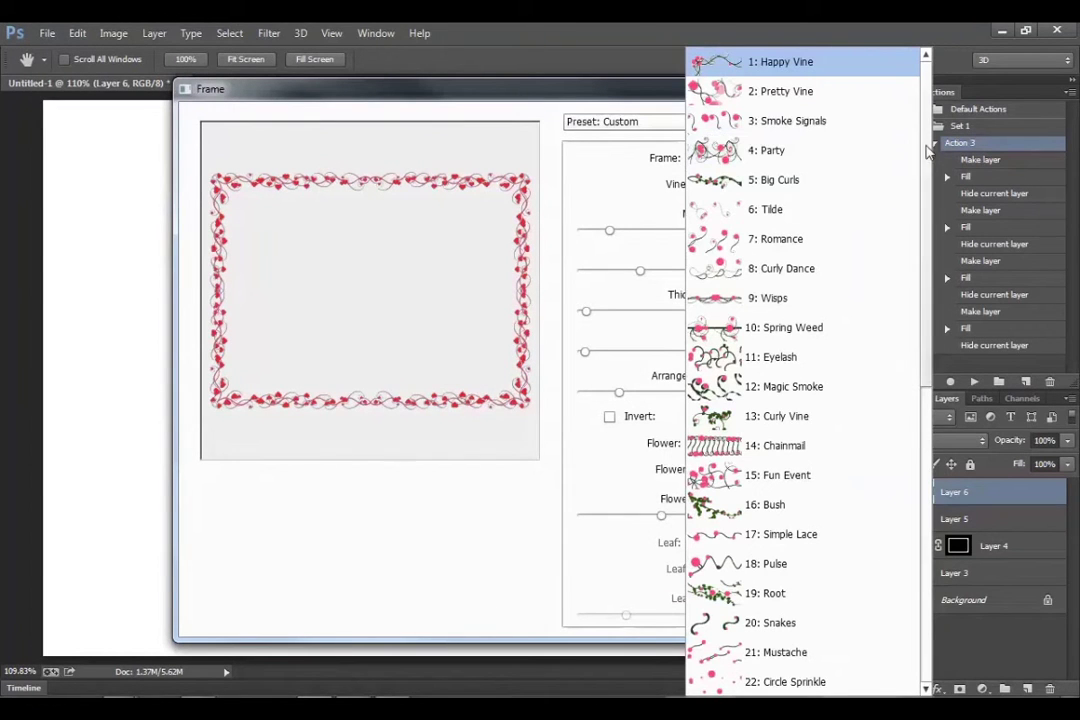
left_click_drag(933, 106, 926, 398)
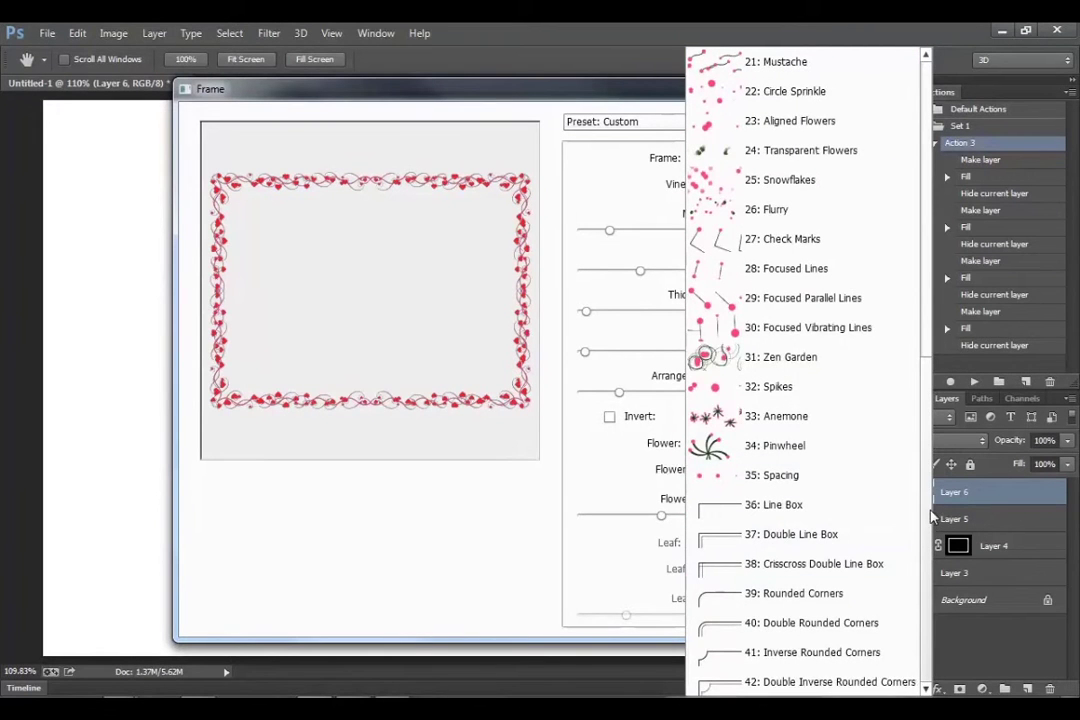
left_click_drag(928, 513, 923, 178)
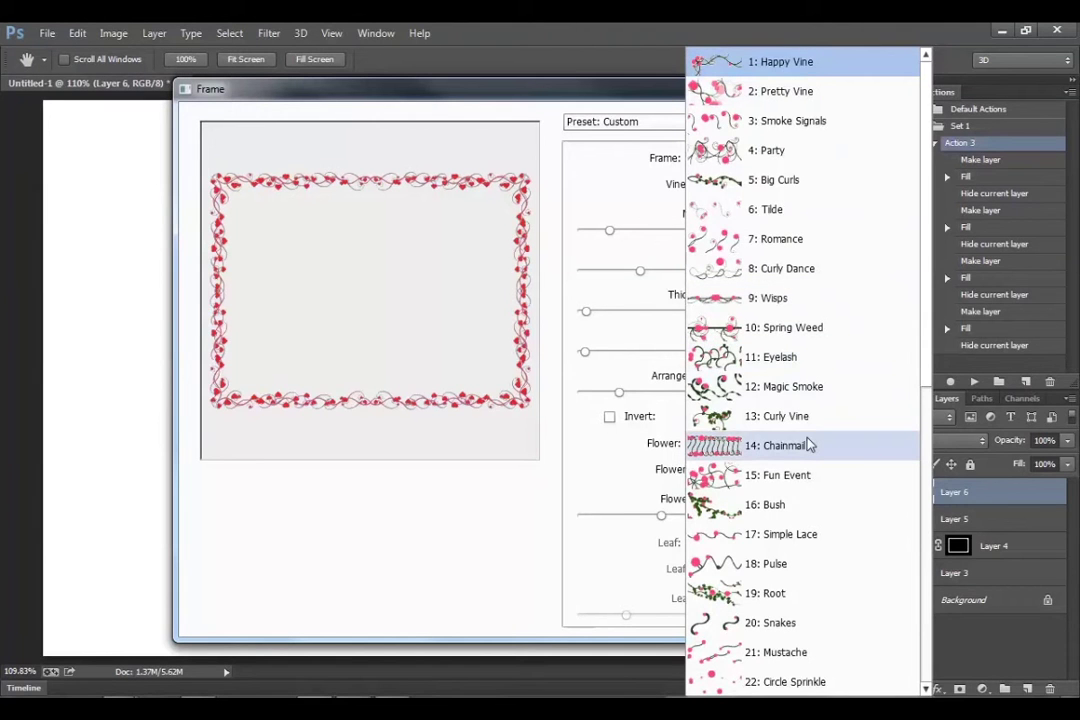
left_click(806, 362)
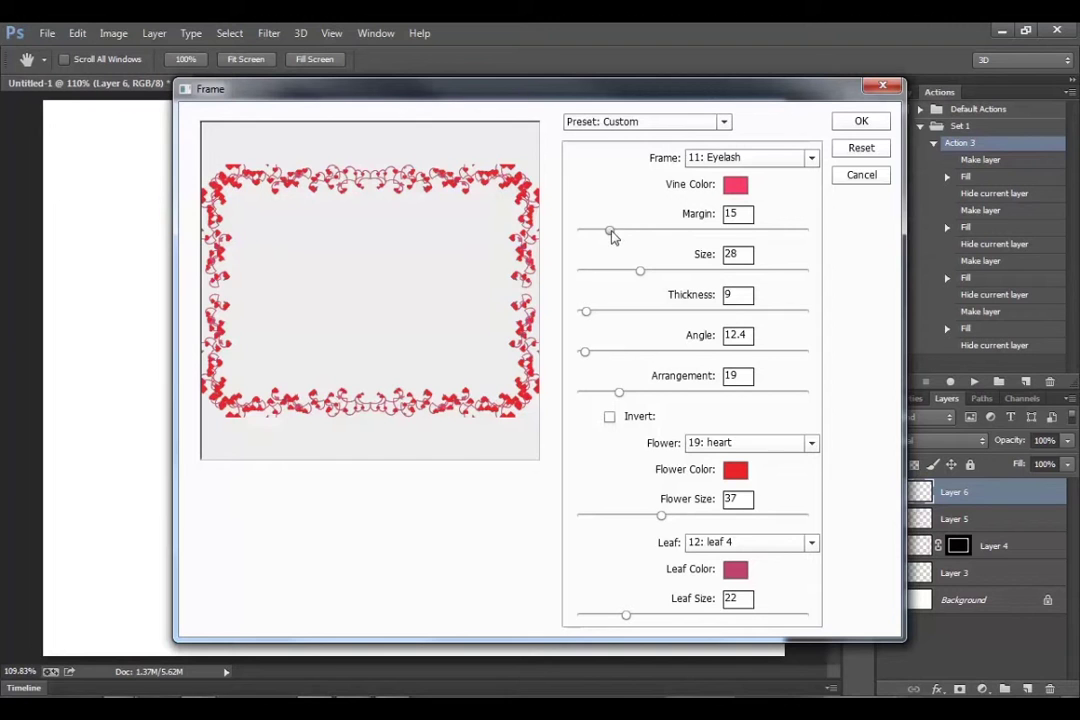
Step: Adjust the Eyelash sliders: Margin 21, Size 14, Thickness 12, Angle 77.7, Arrangement 53
mouse_move(609, 231)
left_mouse_down()
mouse_move(682, 234)
mouse_move(600, 231)
left_mouse_up()
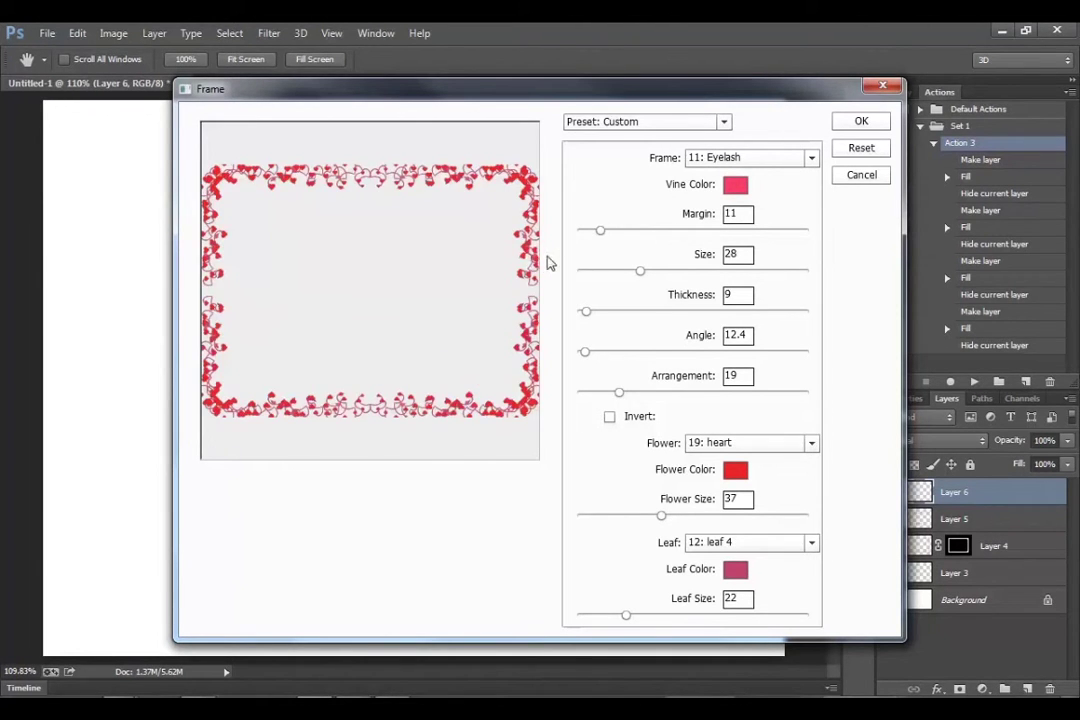
left_click_drag(600, 232, 627, 351)
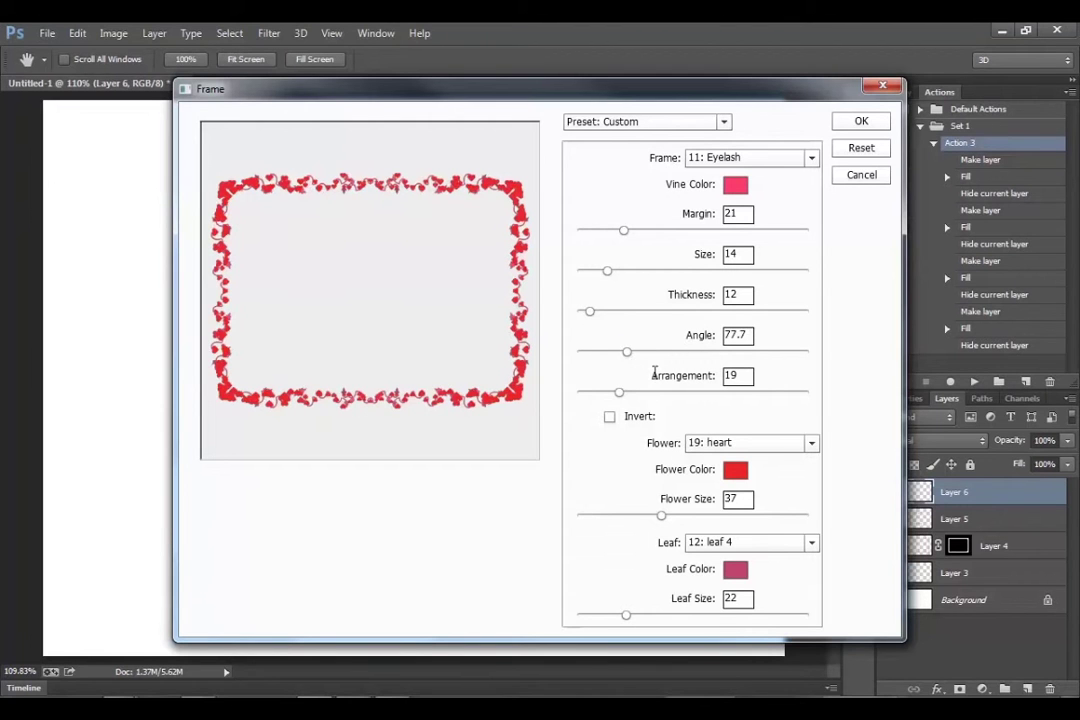
double_click(729, 375)
left_click_drag(619, 393, 699, 396)
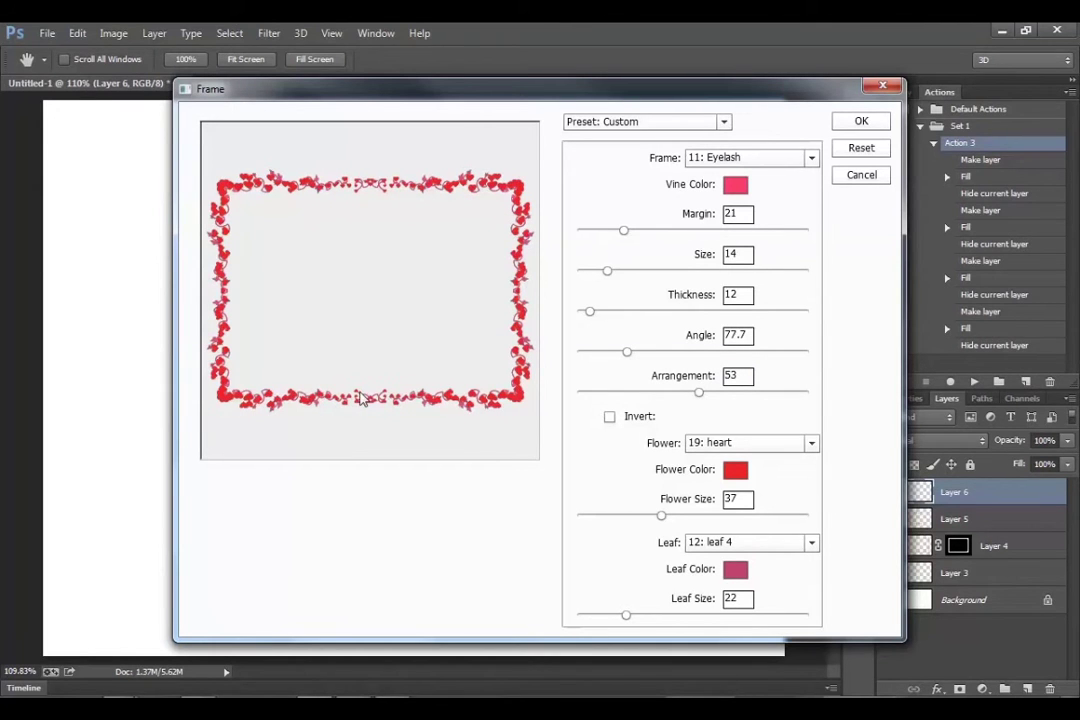
left_click(610, 418)
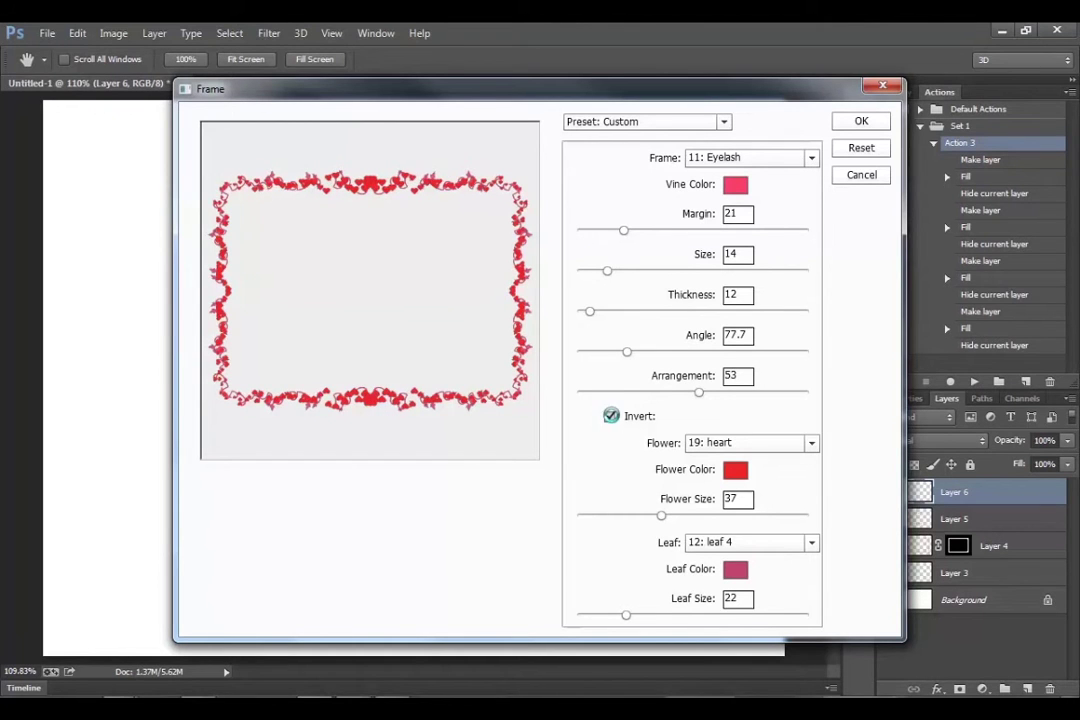
left_click(610, 417)
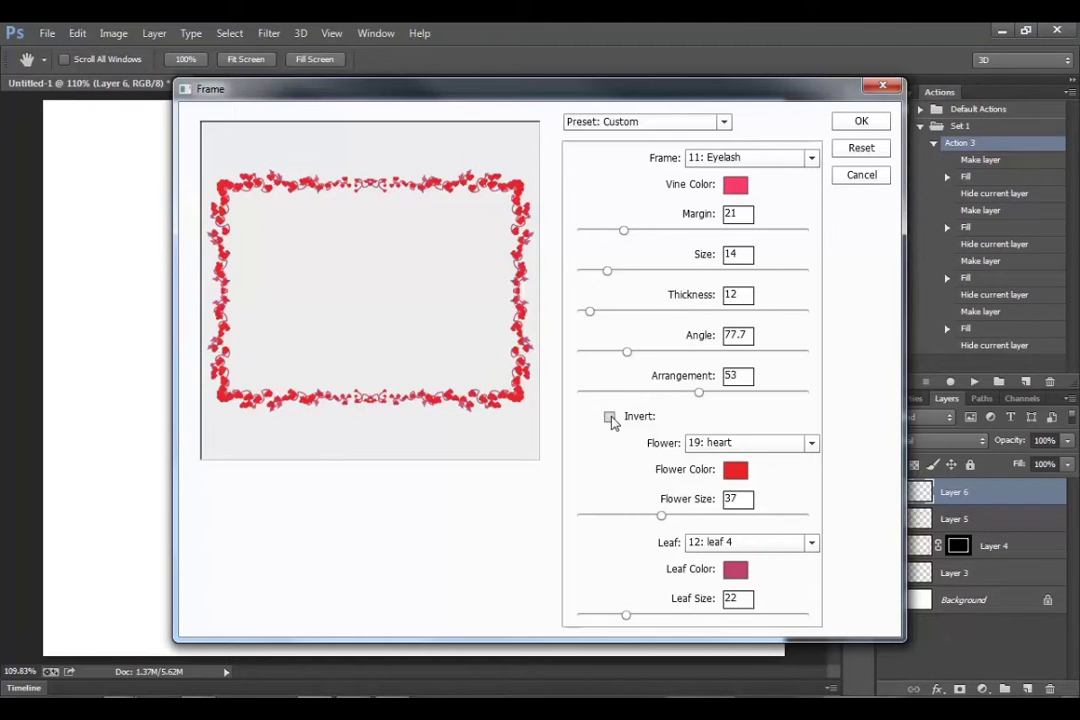
left_click(610, 417)
left_click(610, 417)
left_click(700, 443)
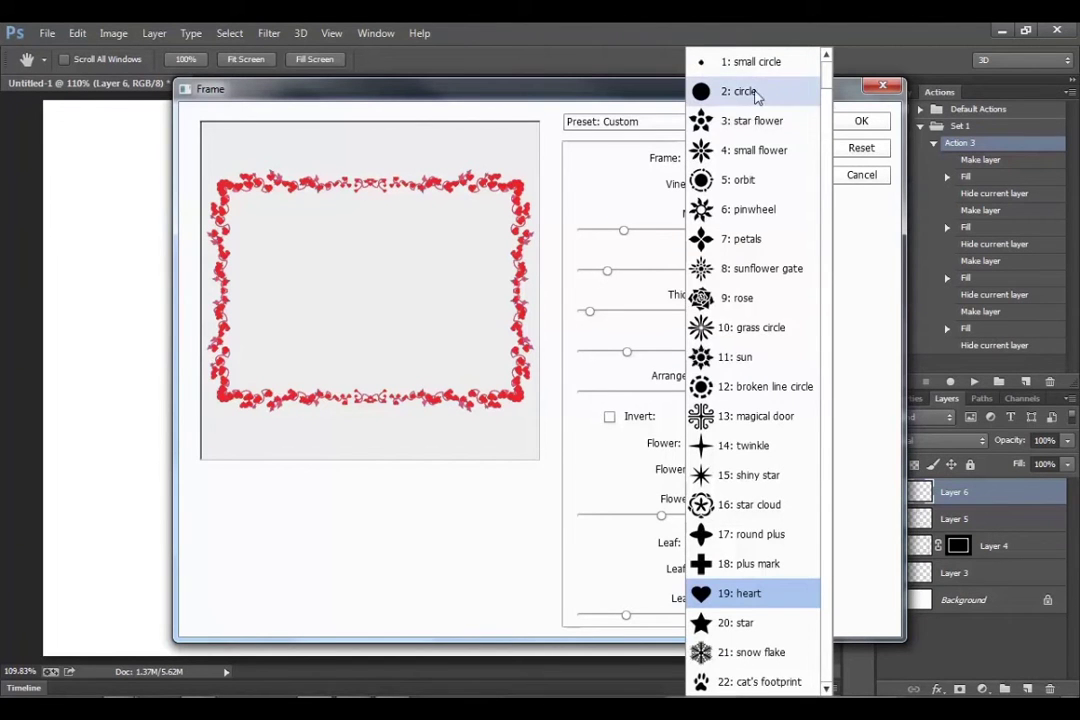
left_click(755, 92)
left_click(759, 443)
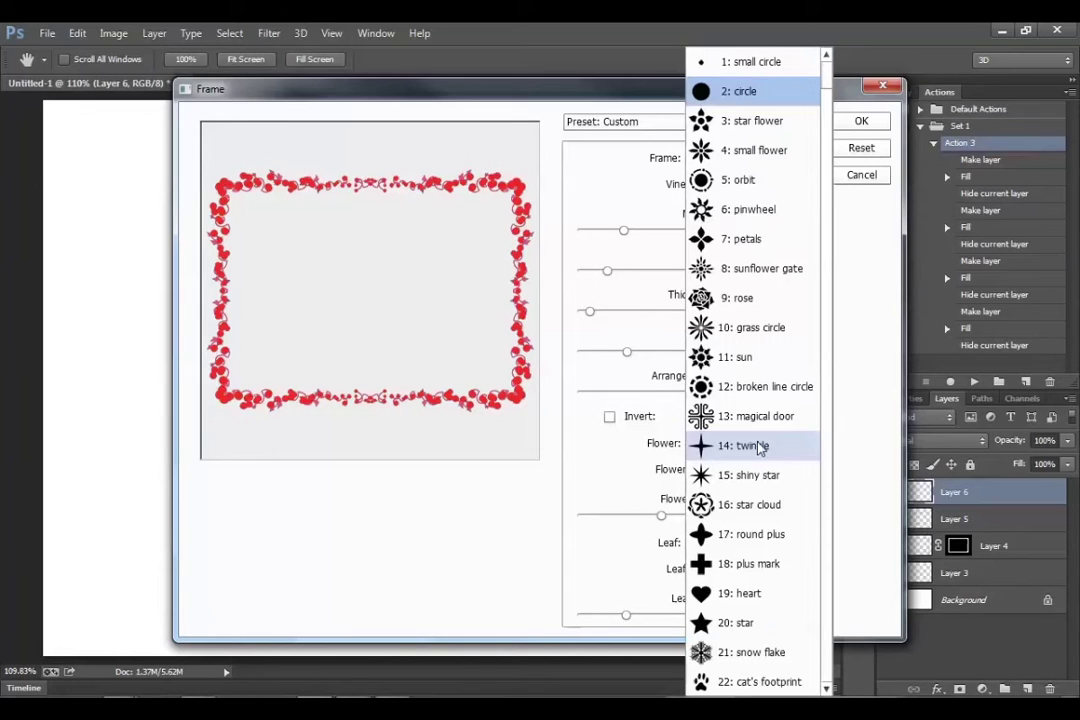
scroll(826, 80, "up", 1)
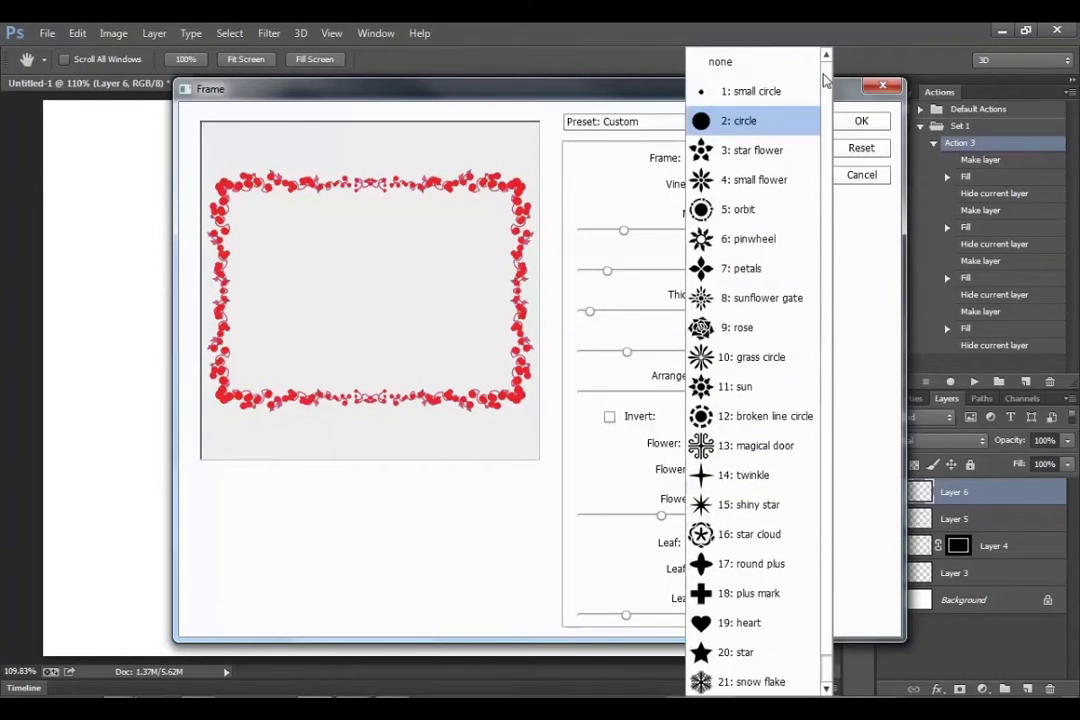
left_click(718, 63)
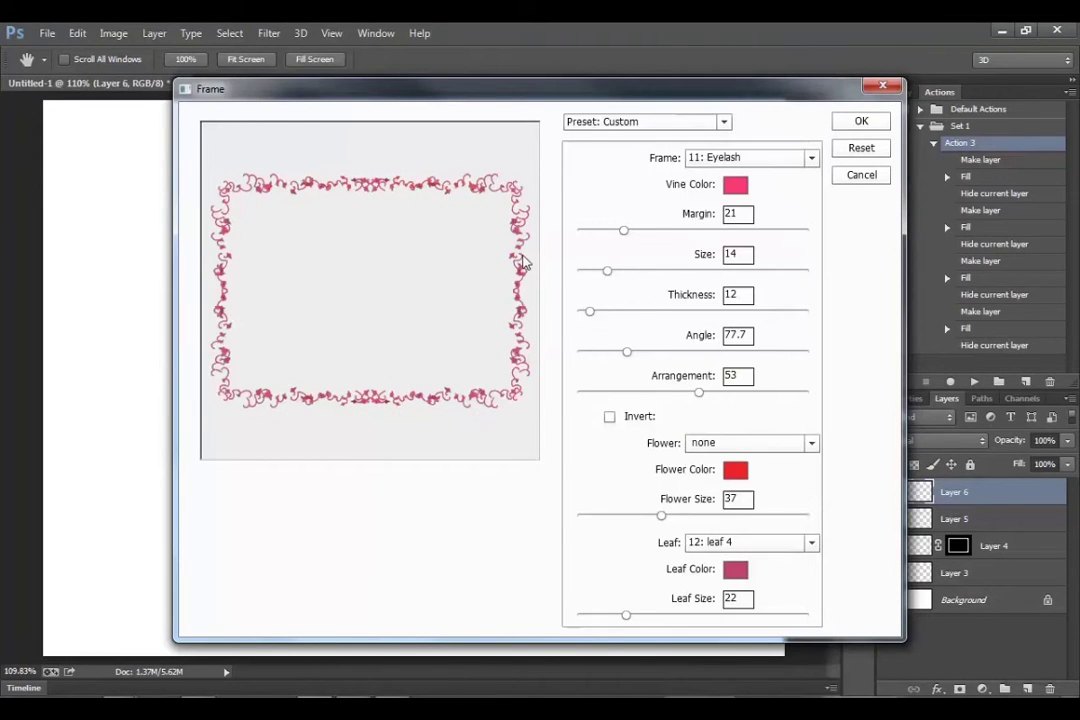
left_click(730, 446)
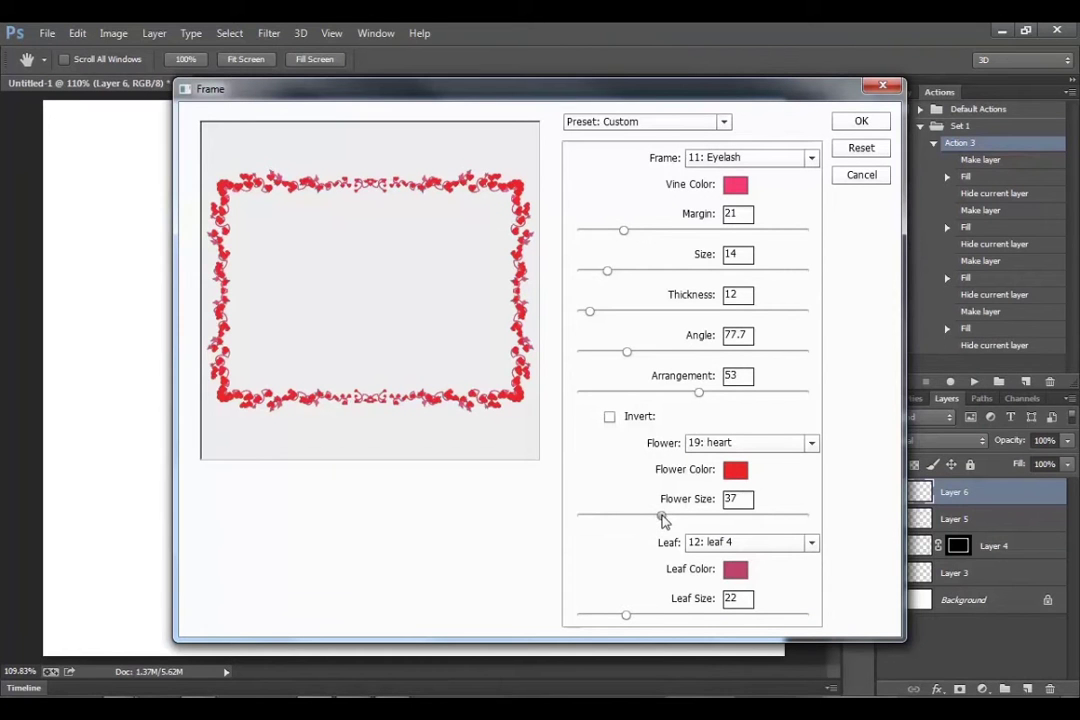
Step: Shrink Flower Size to 18, try oval then puff leaves in bright green, and enlarge leaves to 51
left_click_drag(661, 517, 617, 516)
scroll(762, 545, "up", 3)
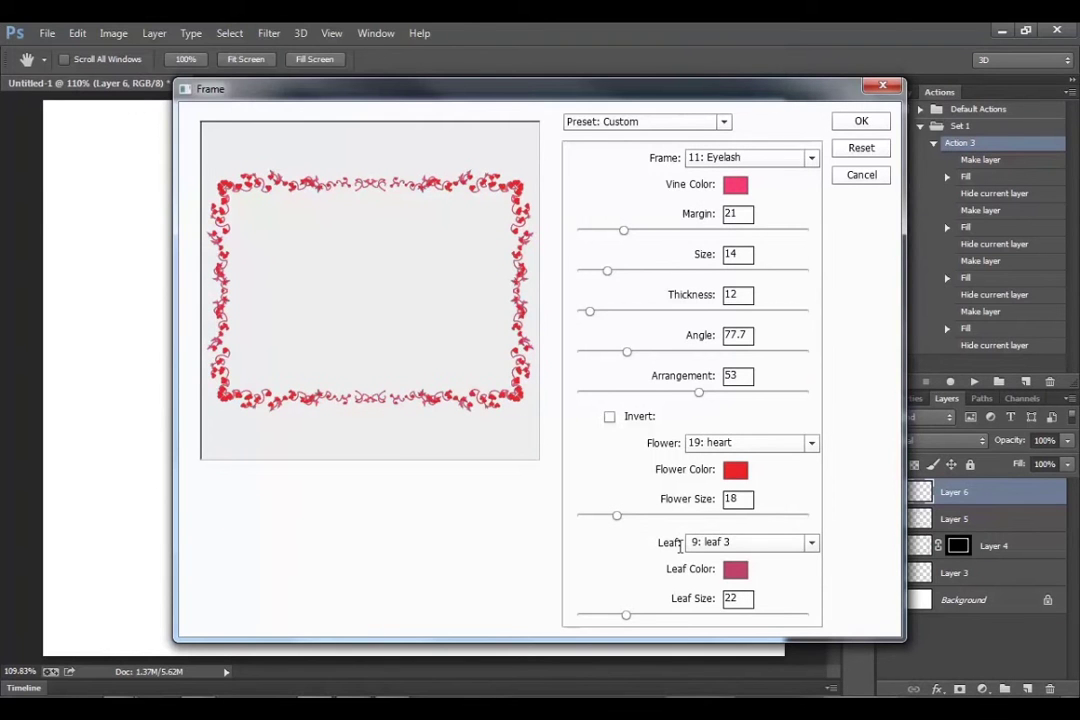
left_click(744, 546)
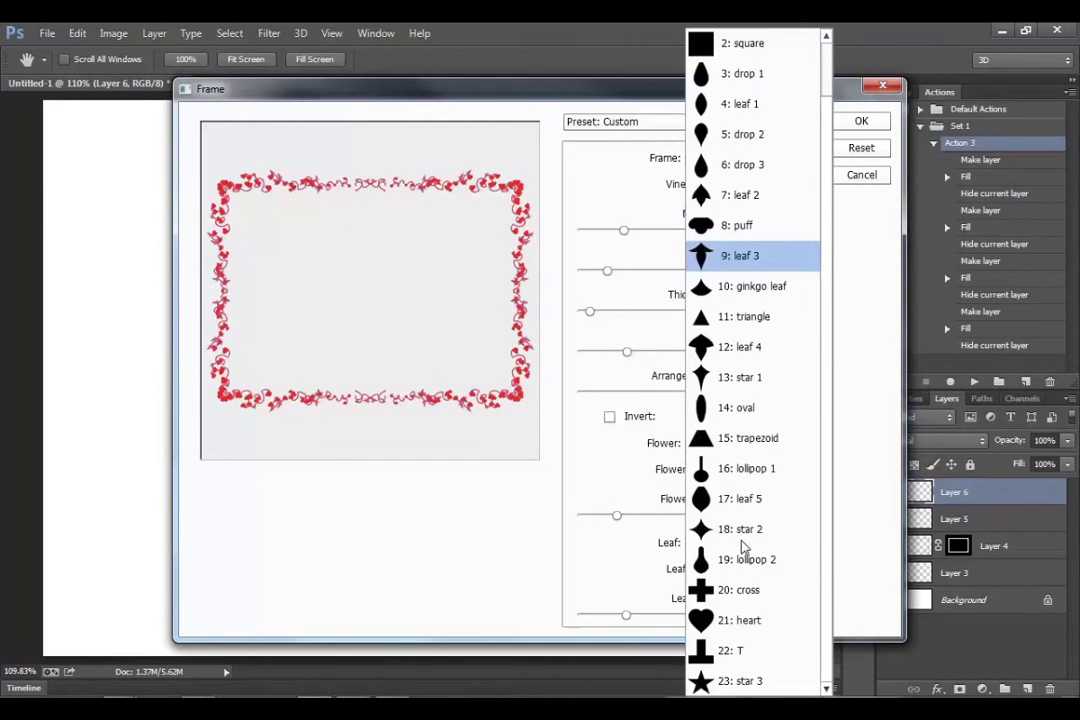
left_click(745, 410)
left_click(741, 545)
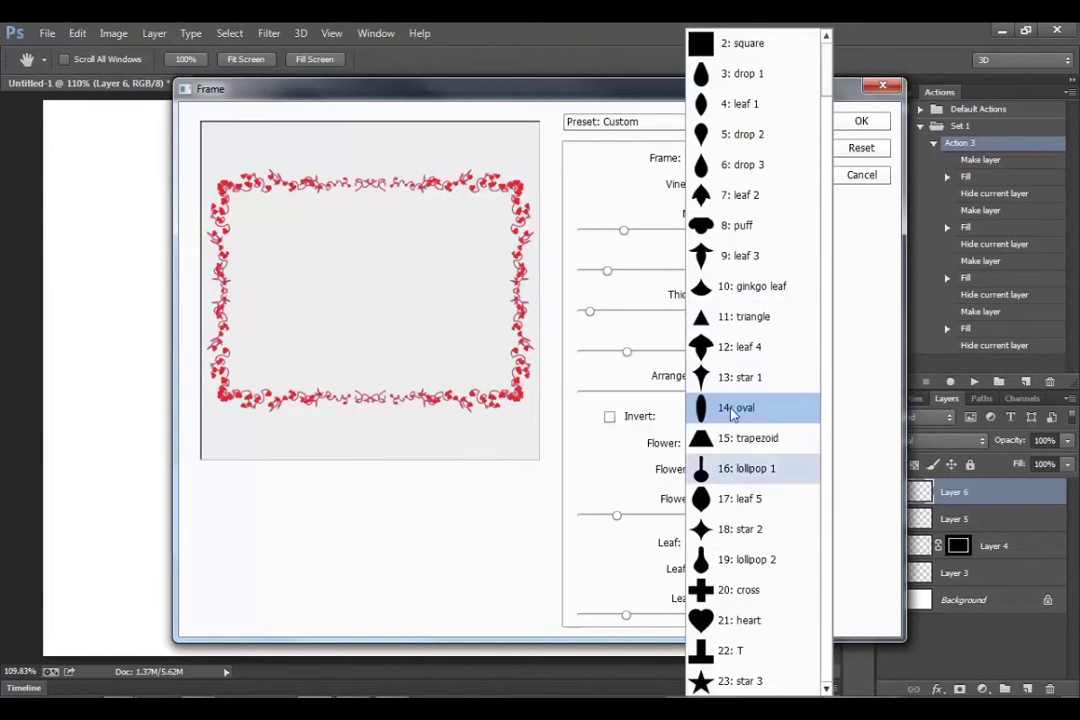
left_click(738, 228)
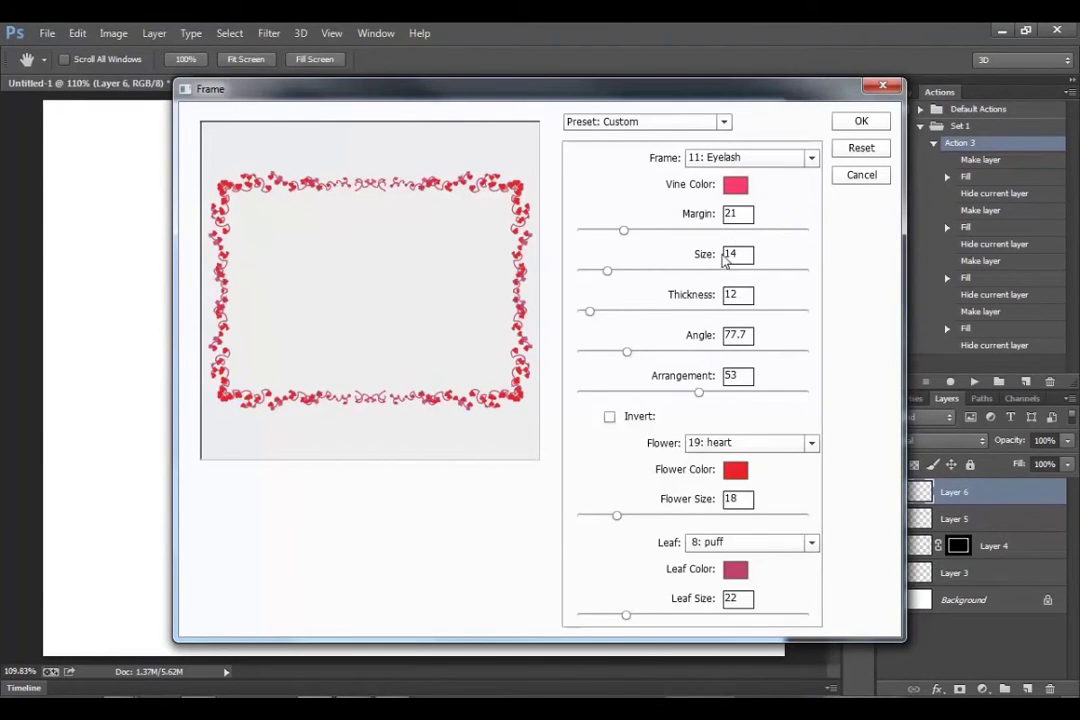
left_click(736, 574)
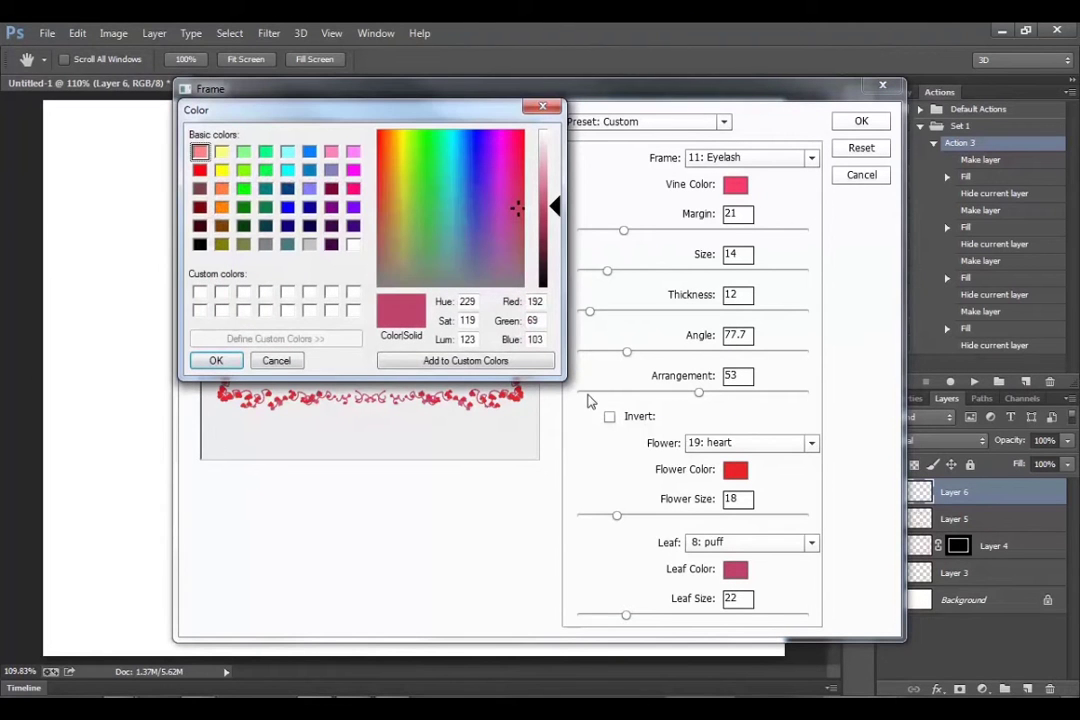
left_click(426, 156)
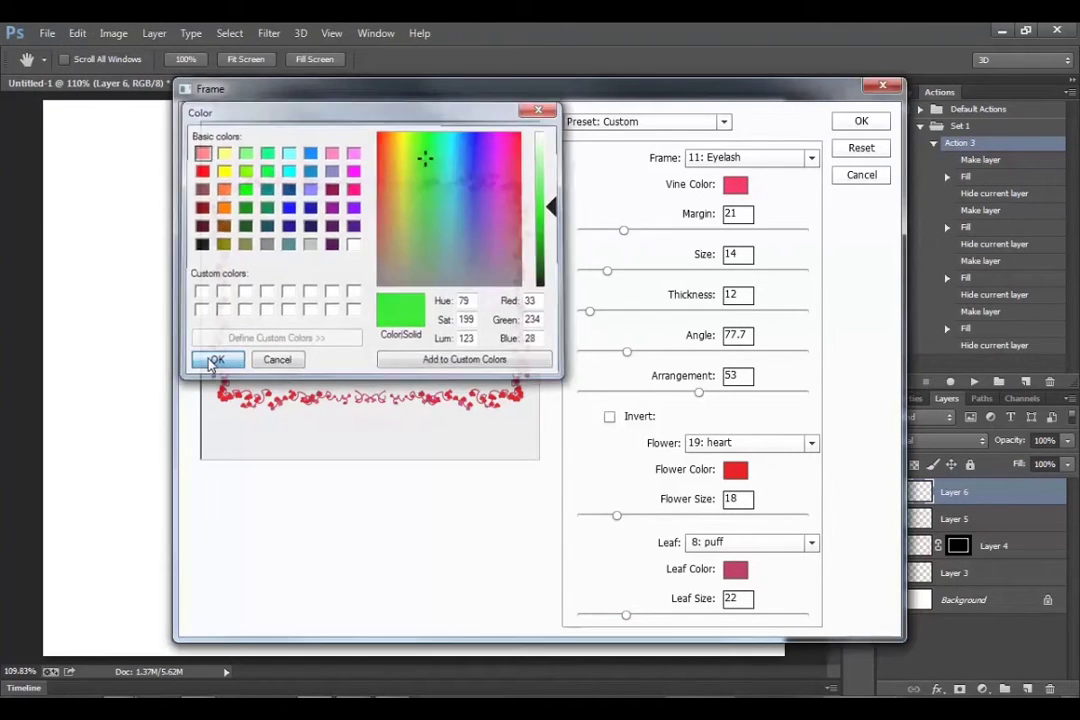
left_click(214, 361)
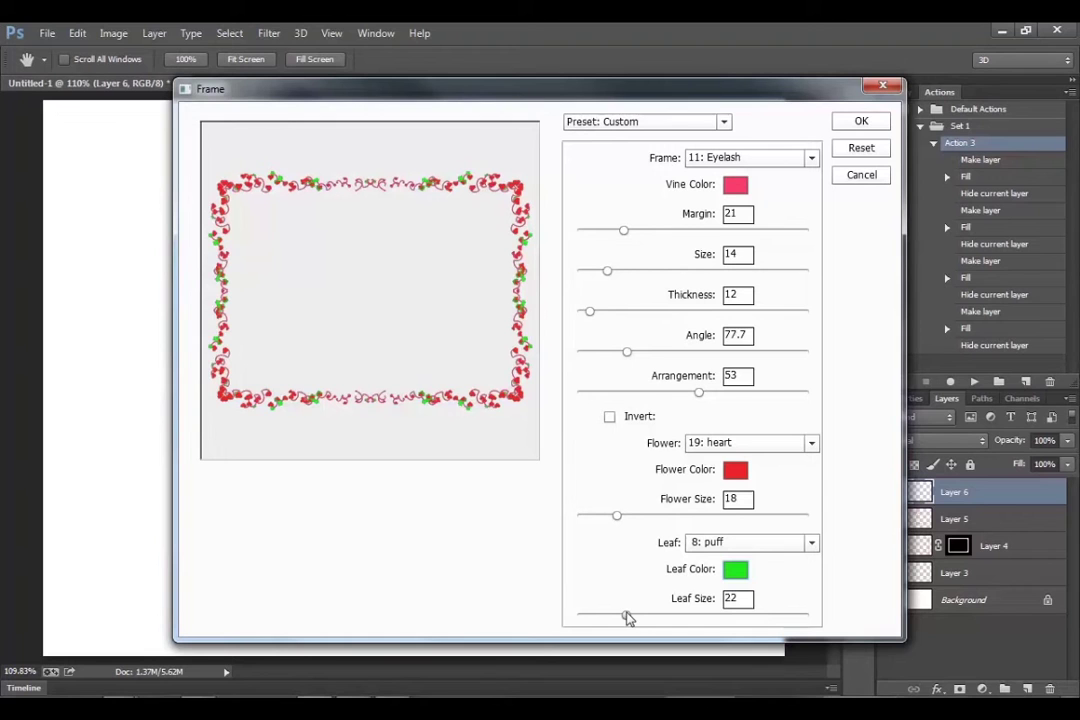
left_click_drag(627, 617, 695, 617)
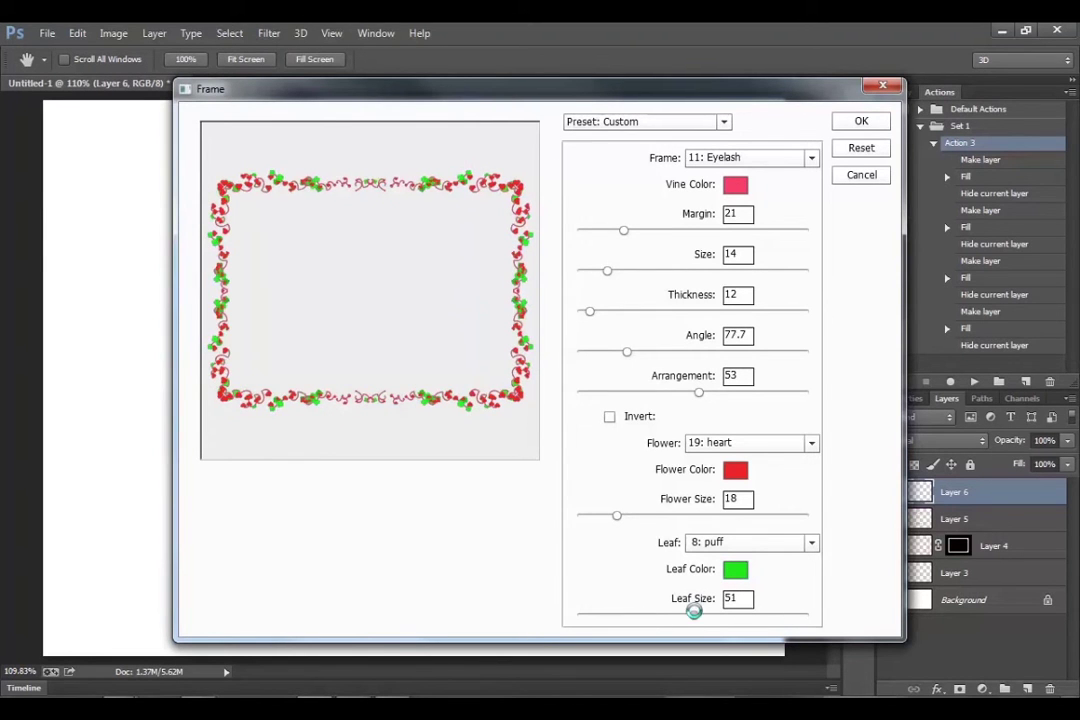
Step: Switch the leaves to 21: heart in pink and apply the frame to Layer 6
left_click(745, 545)
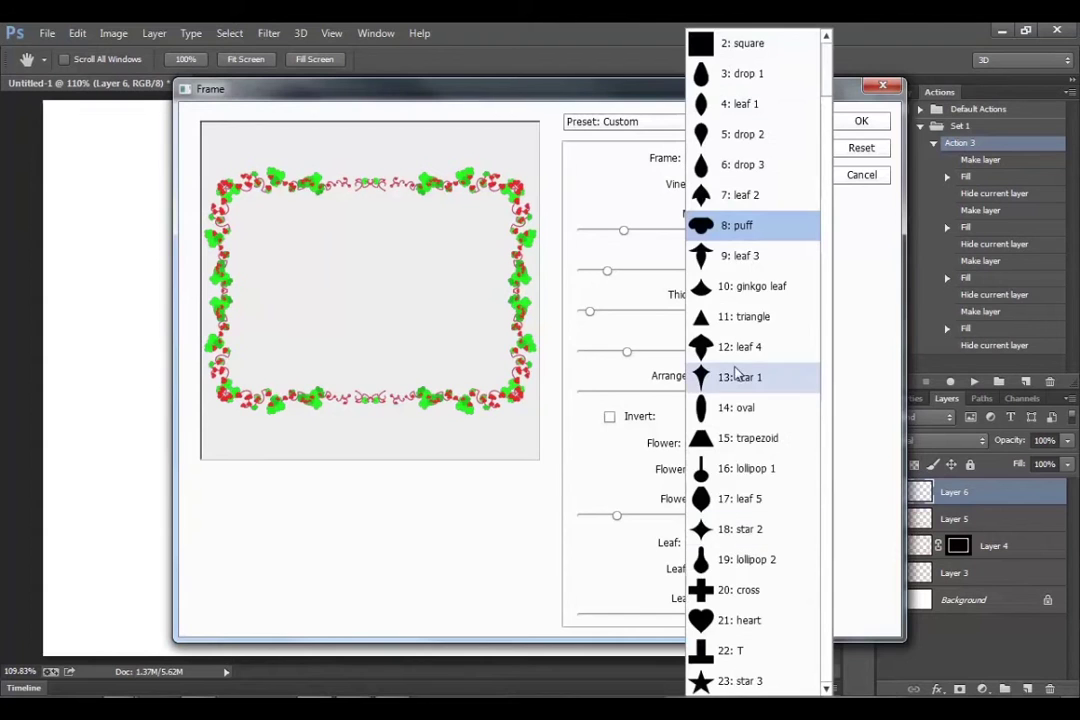
left_click(738, 621)
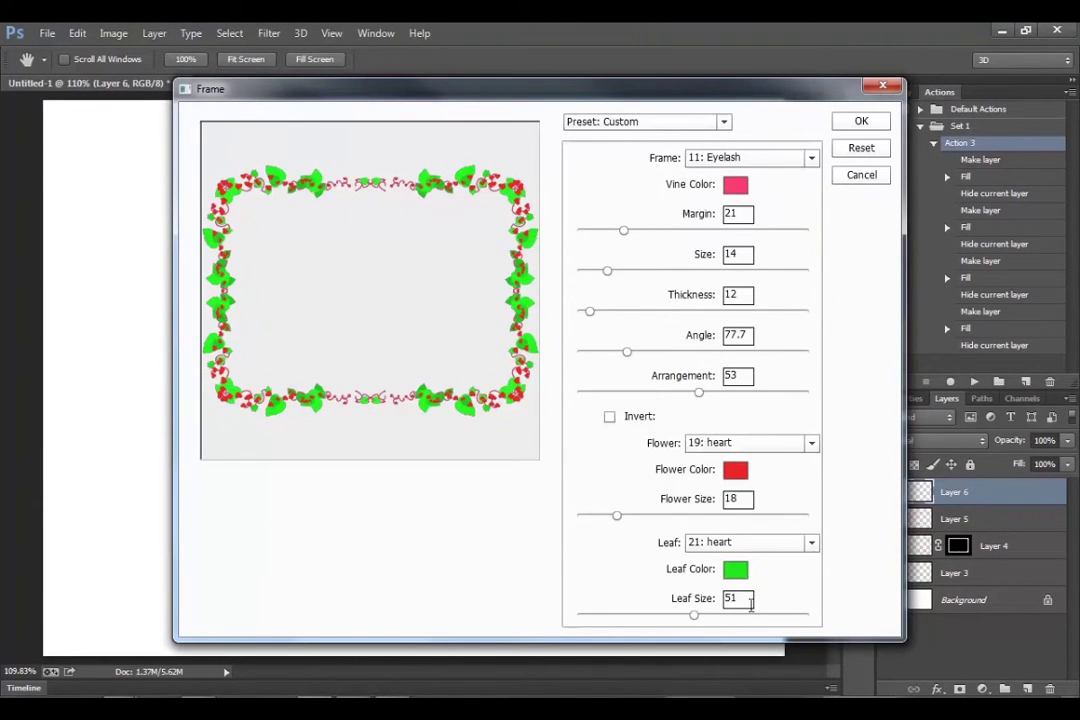
left_click(737, 571)
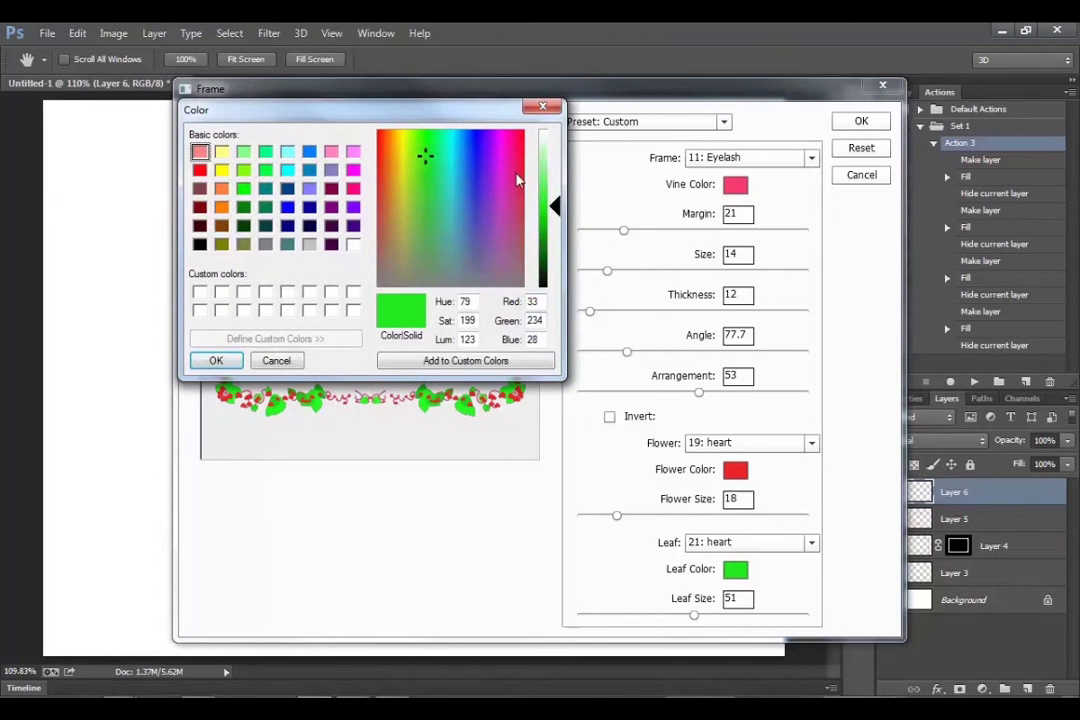
left_click(511, 150)
left_click(542, 190)
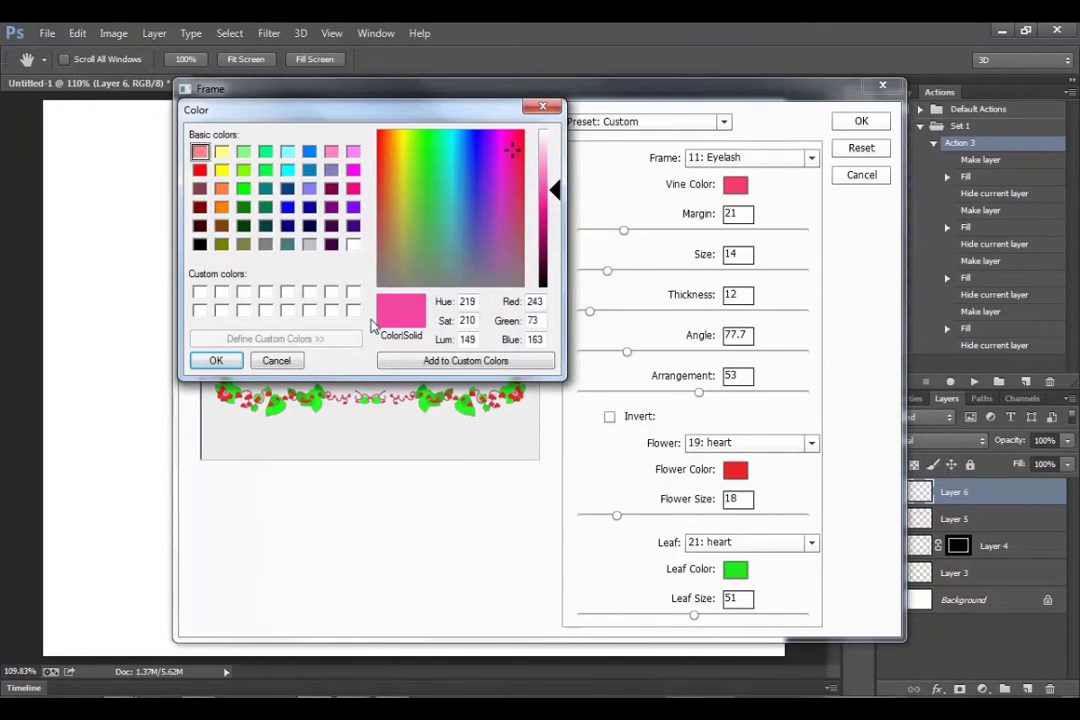
left_click(216, 360)
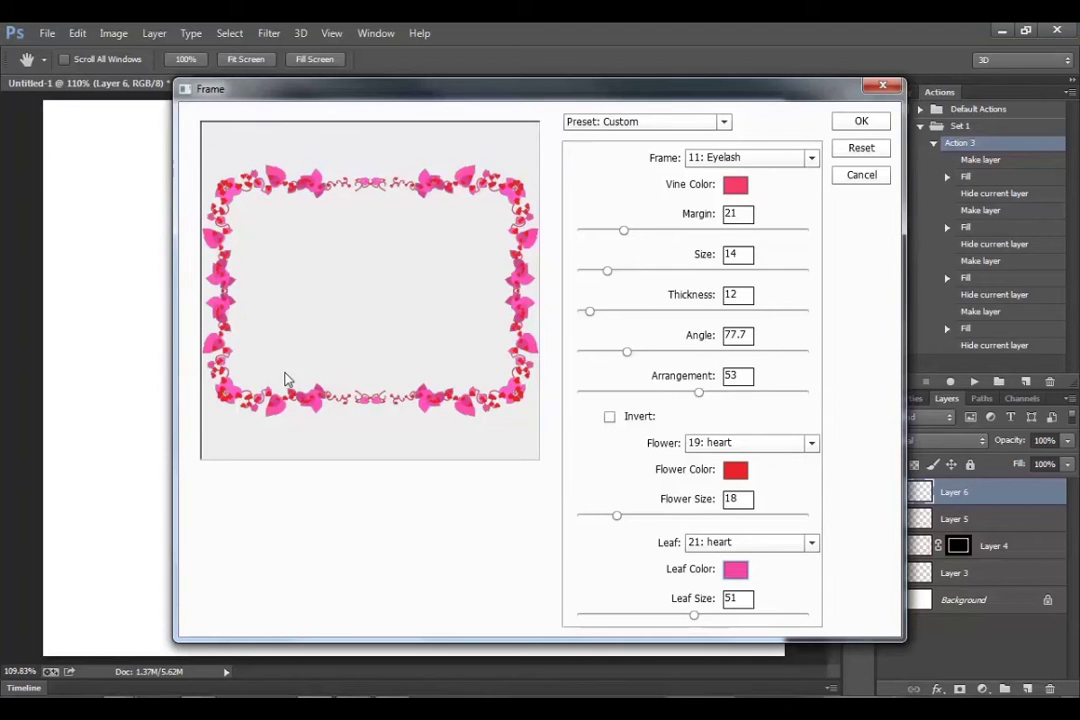
left_click(861, 121)
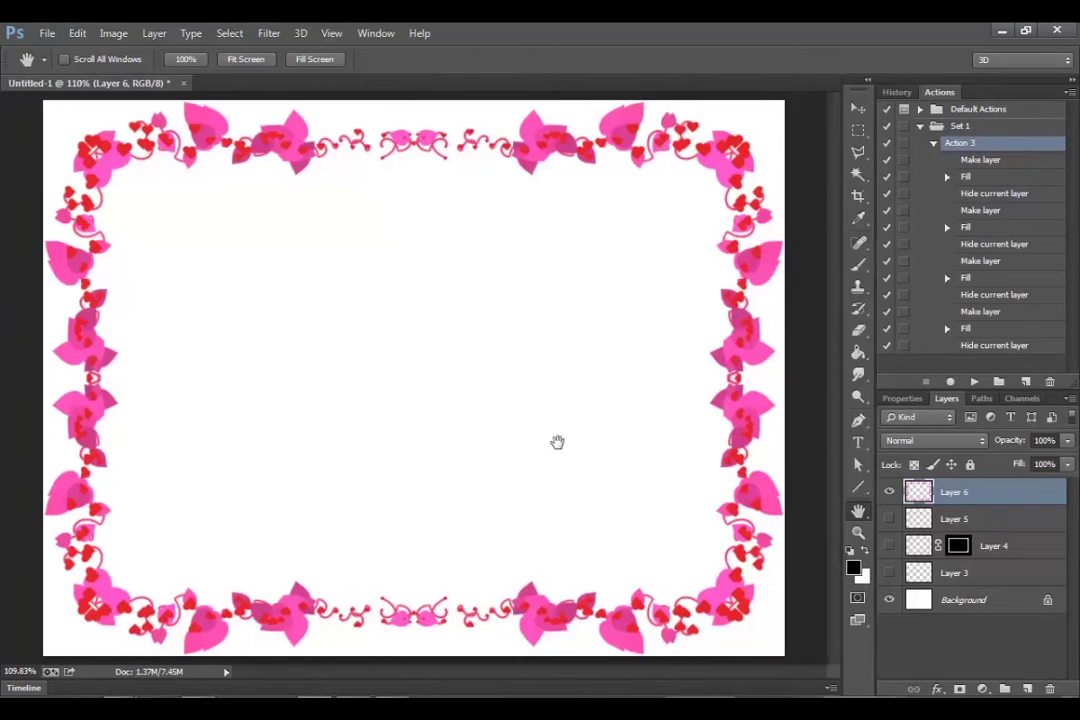
Step: Add Layer 7, hide Layer 6's pink frame, and bring up the Edit > Fill dialog
left_click(1028, 690)
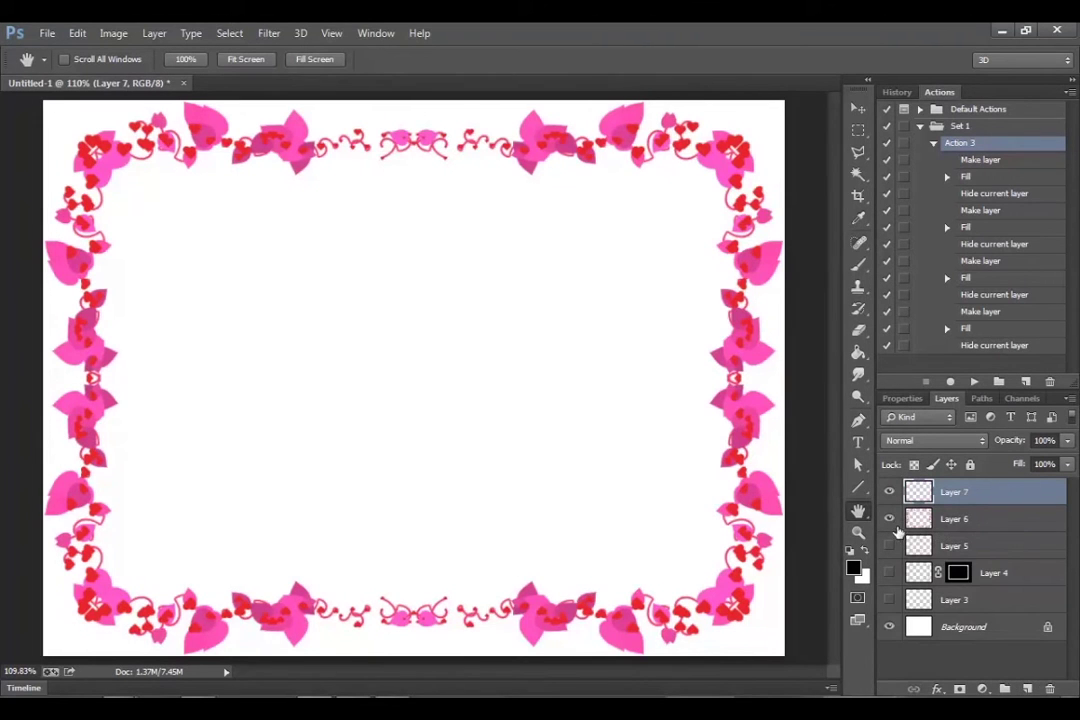
left_click(889, 519)
left_click(77, 33)
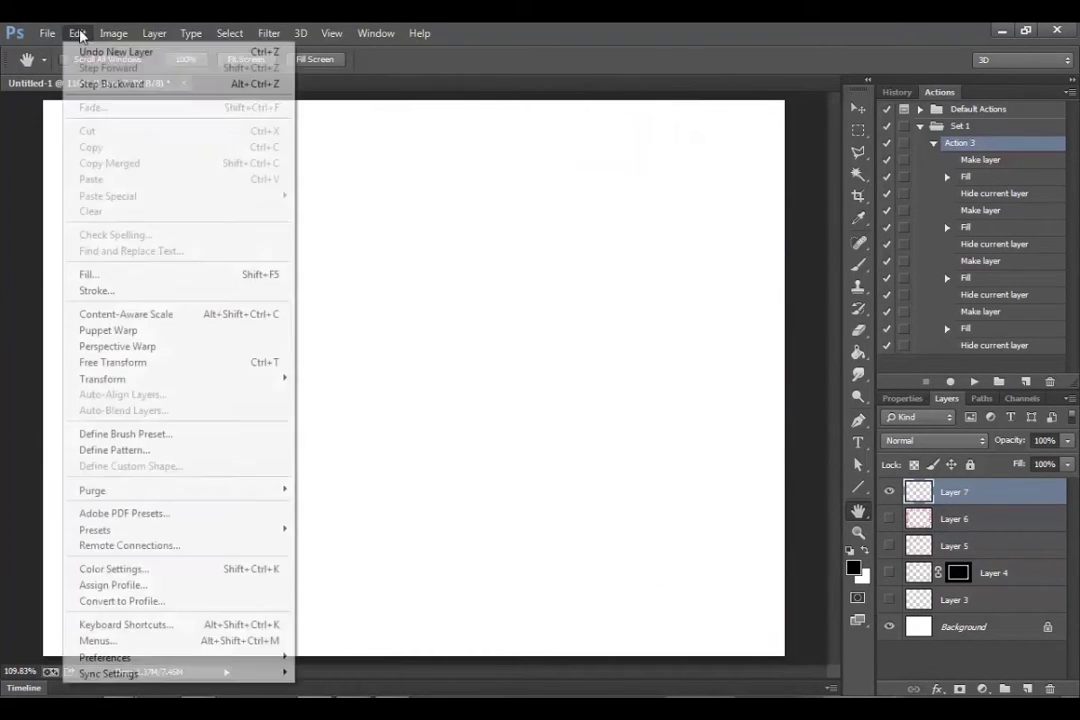
left_click(108, 276)
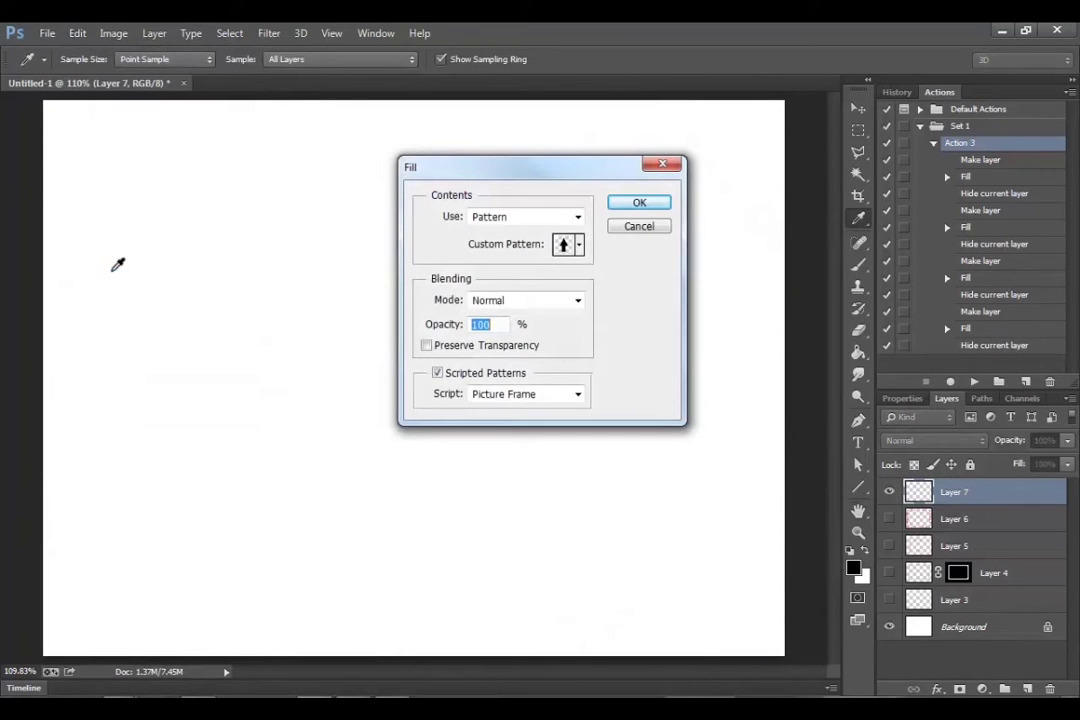
Step: Render the frame with triangle leaves size 10, Size 38, Thickness 7 and Margin 13
left_click(646, 203)
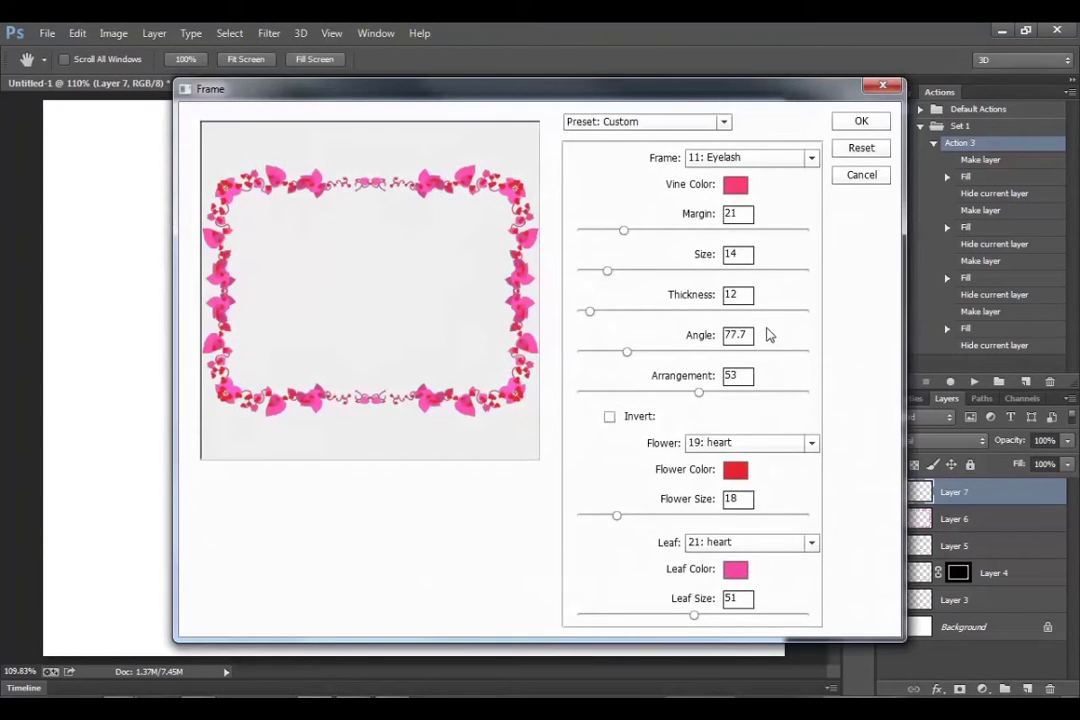
left_click(747, 543)
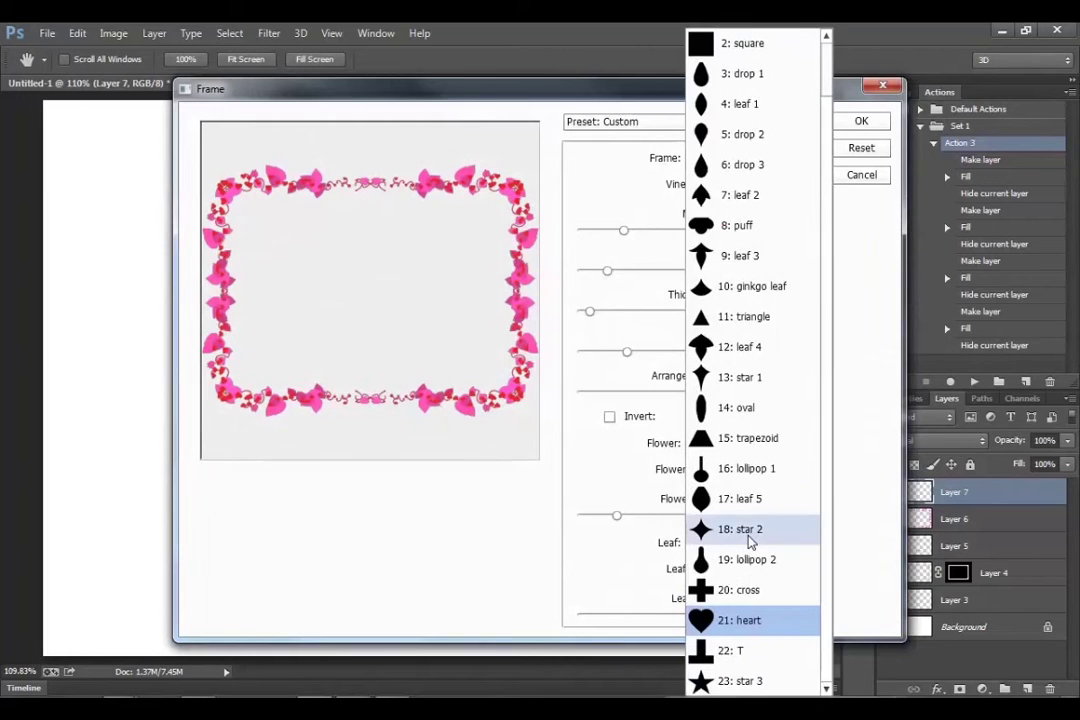
left_click(749, 318)
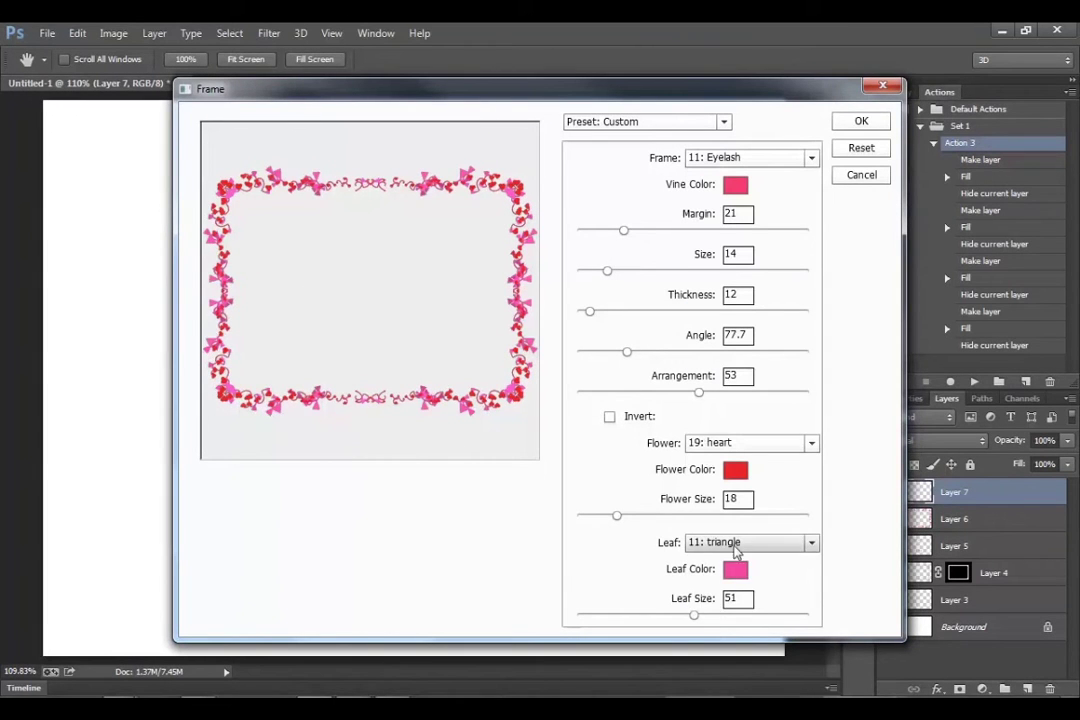
left_click_drag(696, 622, 598, 617)
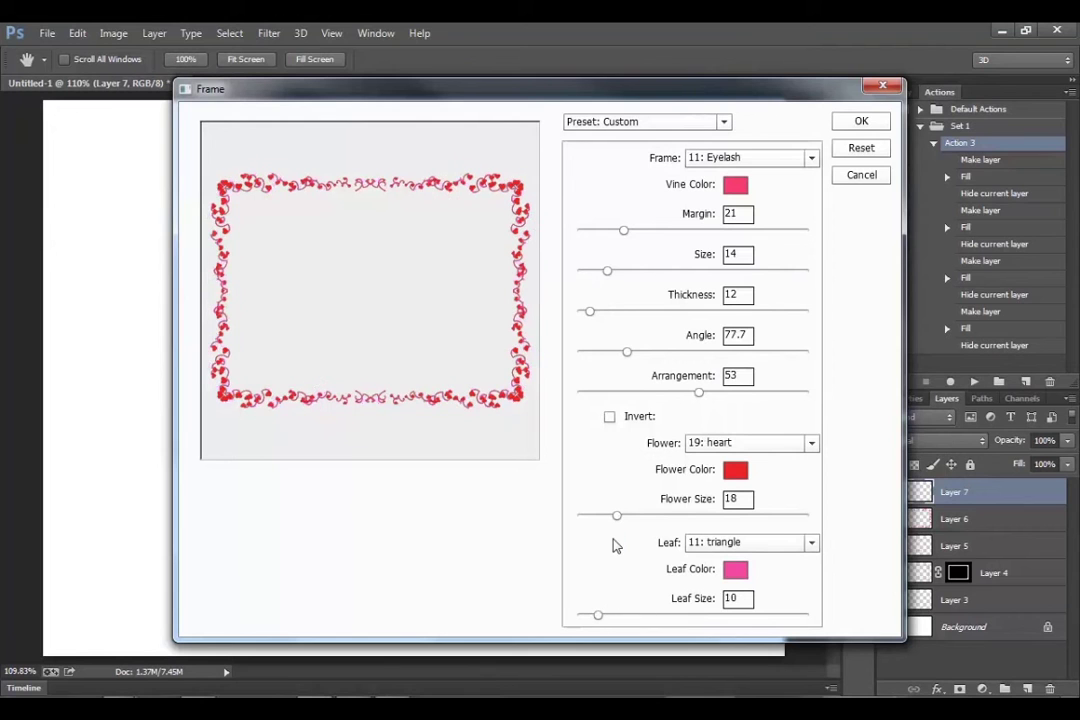
left_click_drag(609, 271, 666, 273)
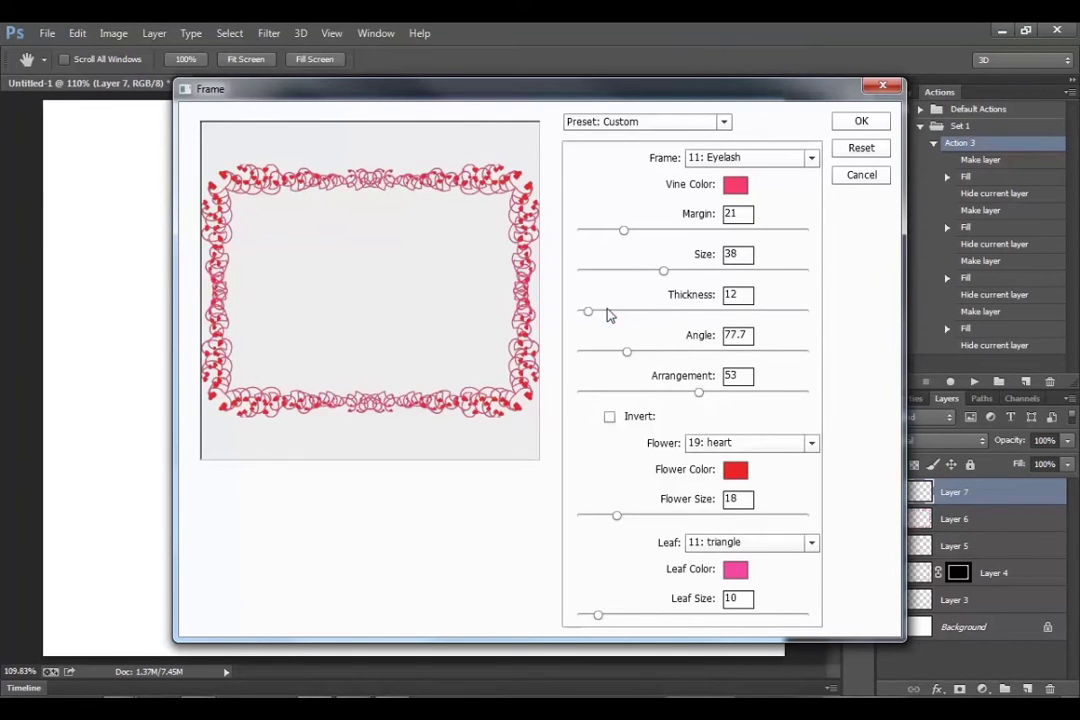
mouse_move(588, 313)
left_mouse_down()
mouse_move(622, 313)
mouse_move(584, 312)
left_mouse_up()
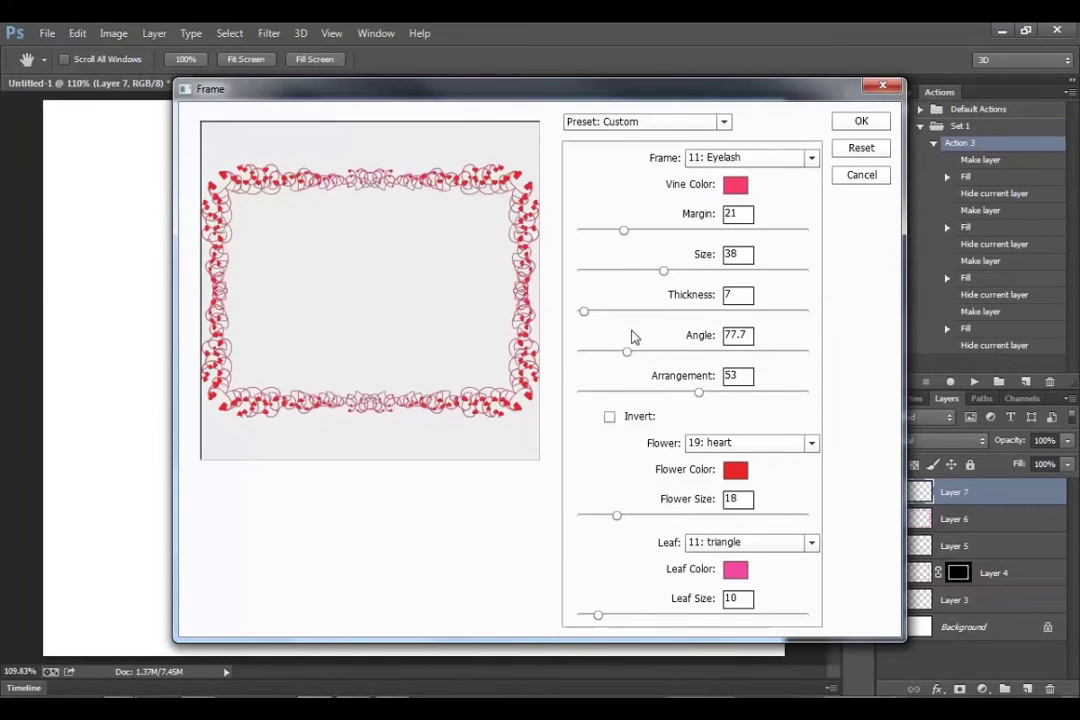
left_click_drag(626, 231, 604, 231)
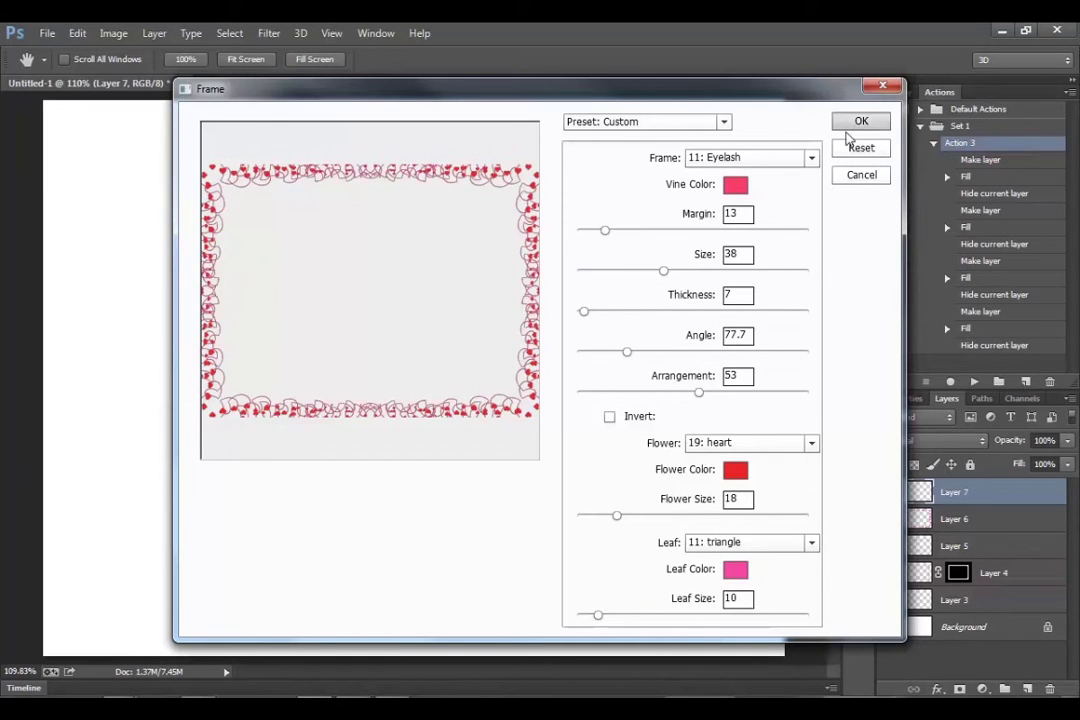
left_click(861, 121)
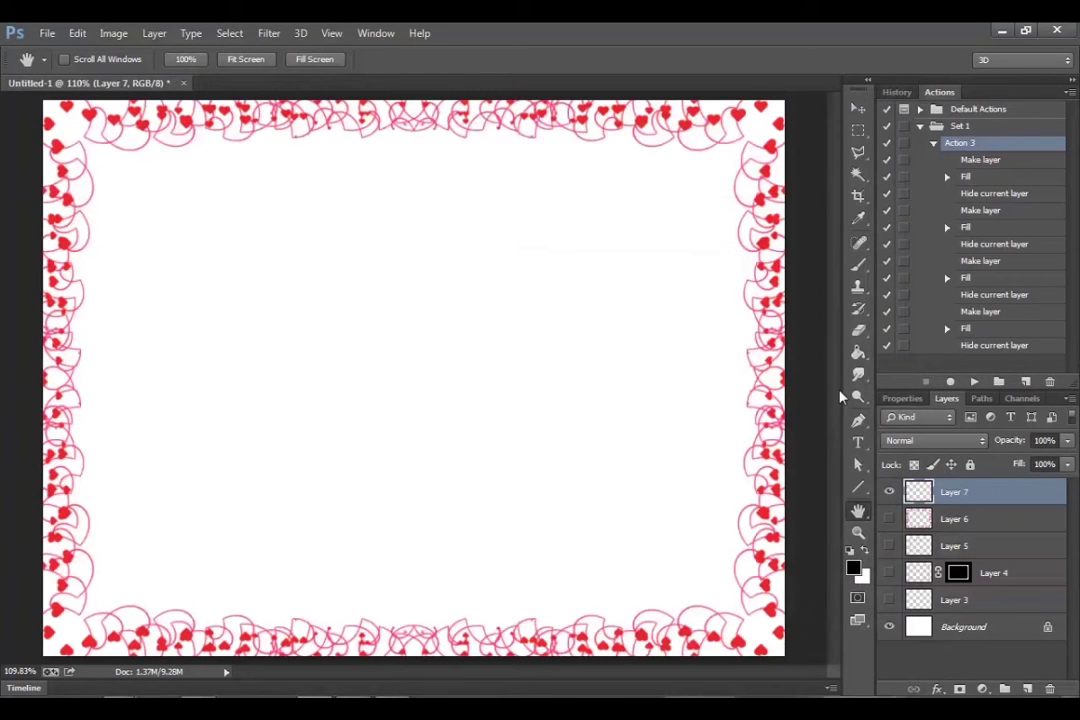
Step: Add Layer 8, hide Layer 7's heart frame, and run the Picture Frame scripted fill
key("ctrl+shift+alt+n")
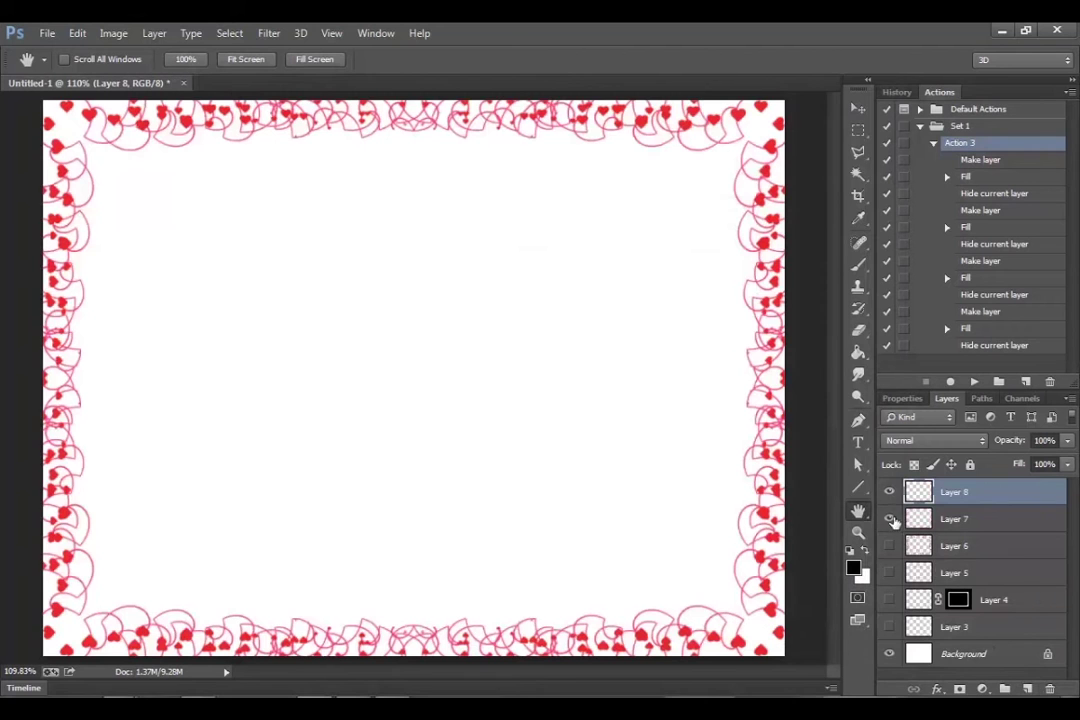
left_click(889, 519)
left_click(77, 33)
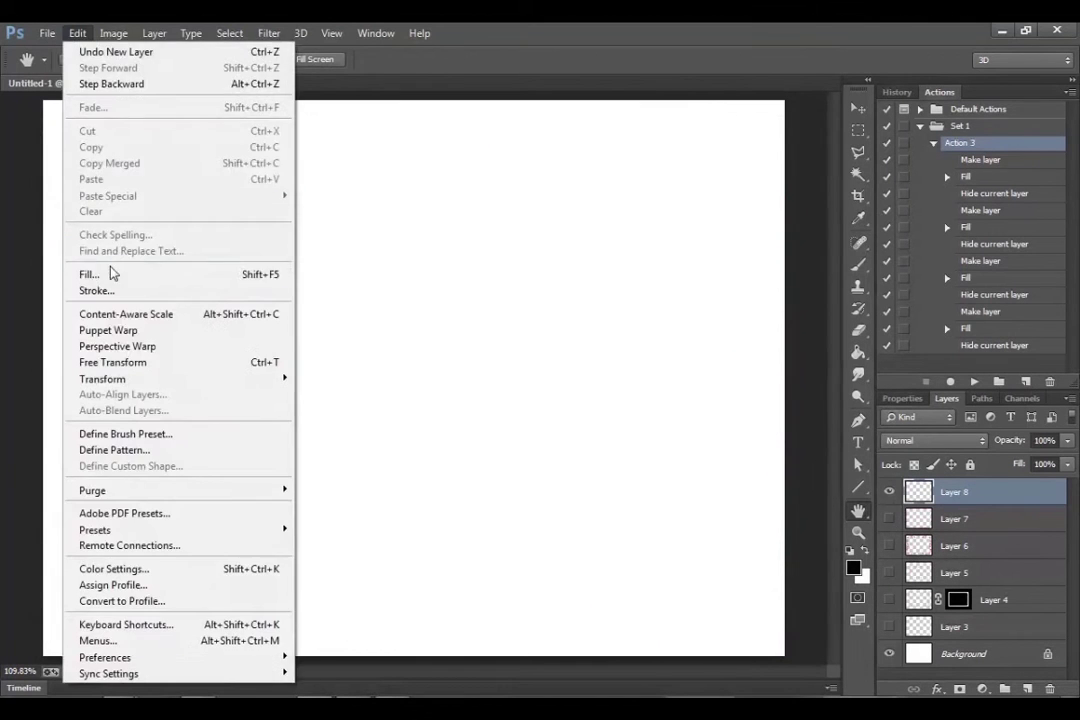
left_click(112, 273)
left_click(630, 205)
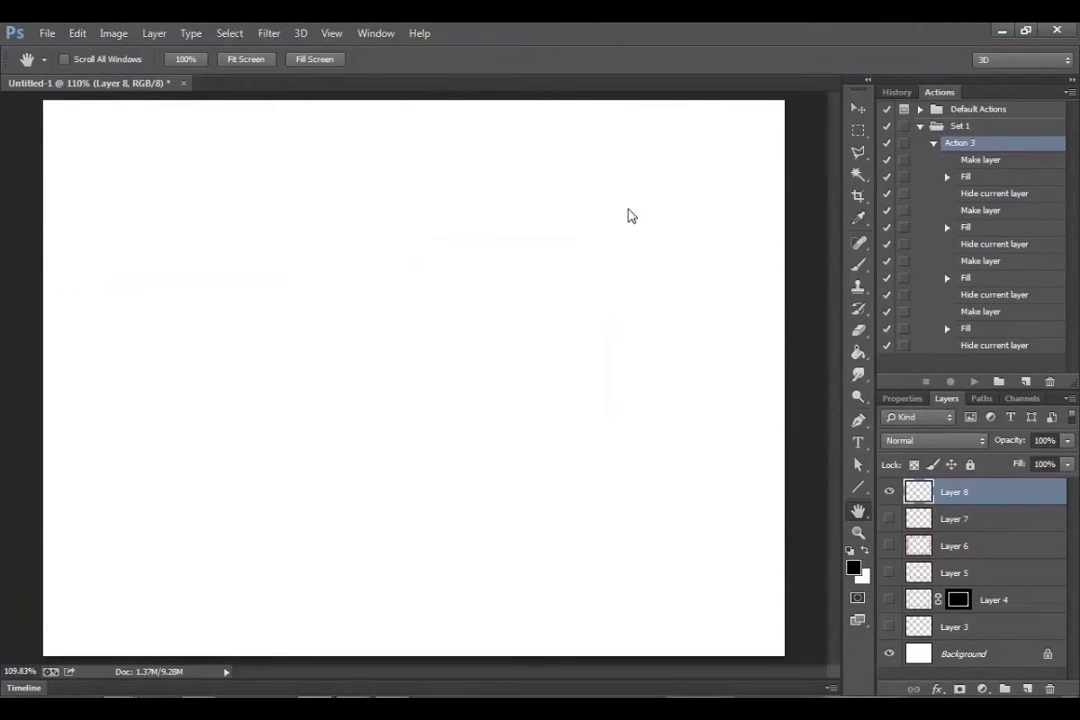
Step: Render 1: Happy Vine at Margin 24, Angle 1.2, Arrangement 10 and Size 41
left_click(735, 159)
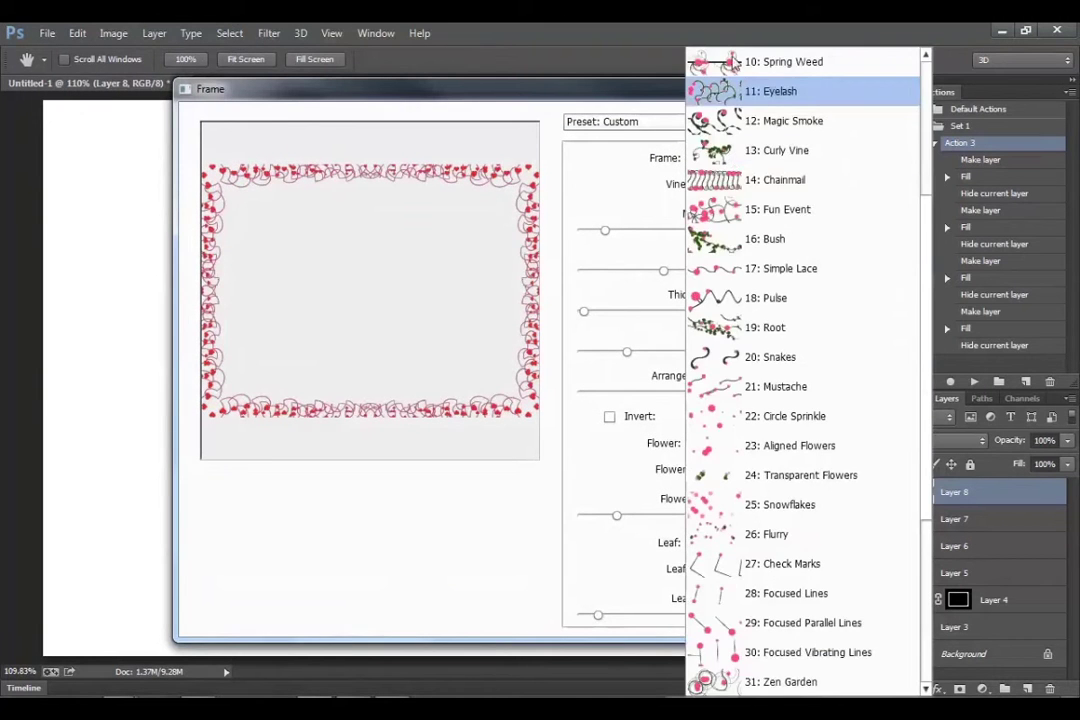
scroll(812, 66, "up", 3)
left_click(811, 65)
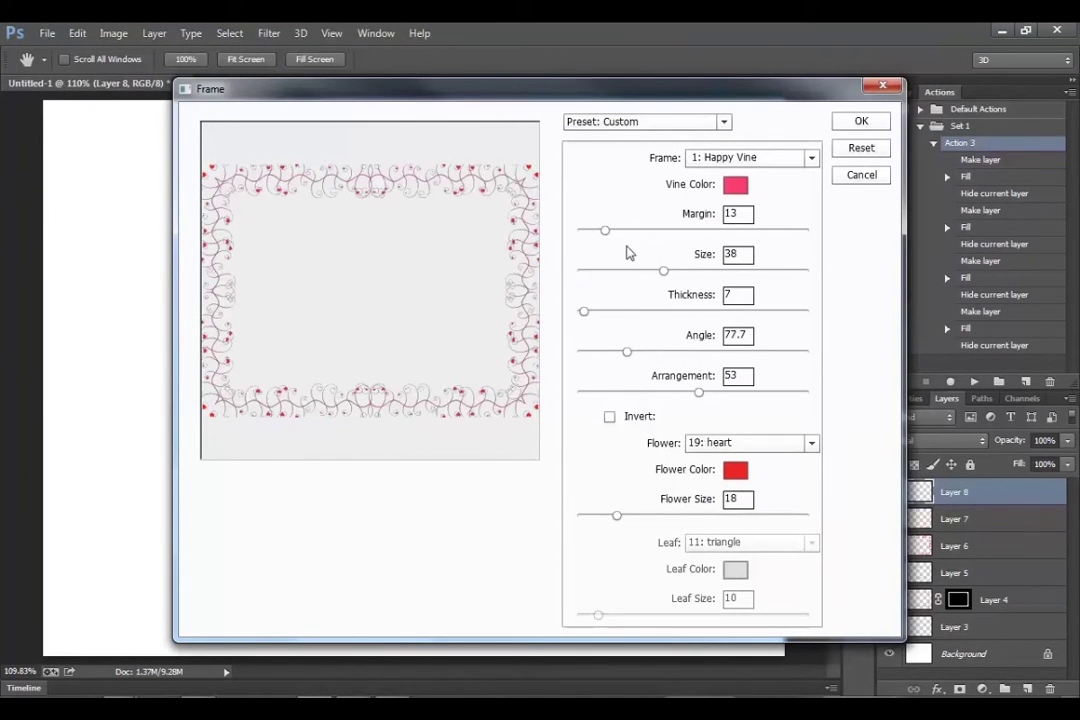
left_click_drag(590, 235, 595, 231)
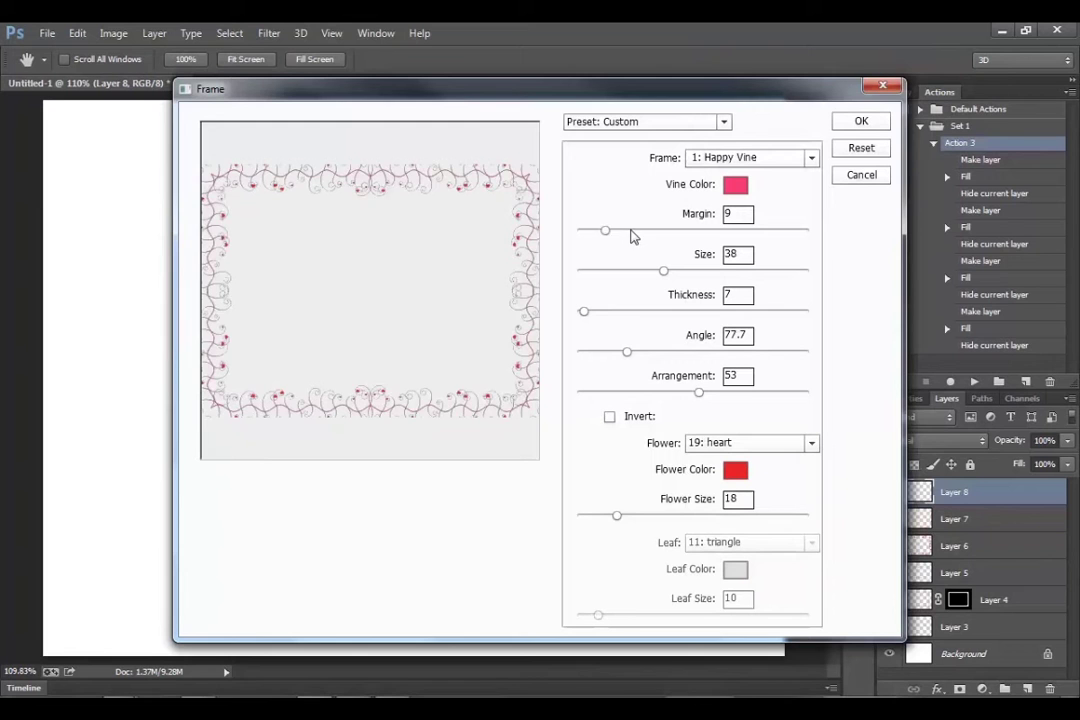
left_click(630, 231)
left_click_drag(627, 351, 577, 371)
left_click_drag(698, 397, 598, 393)
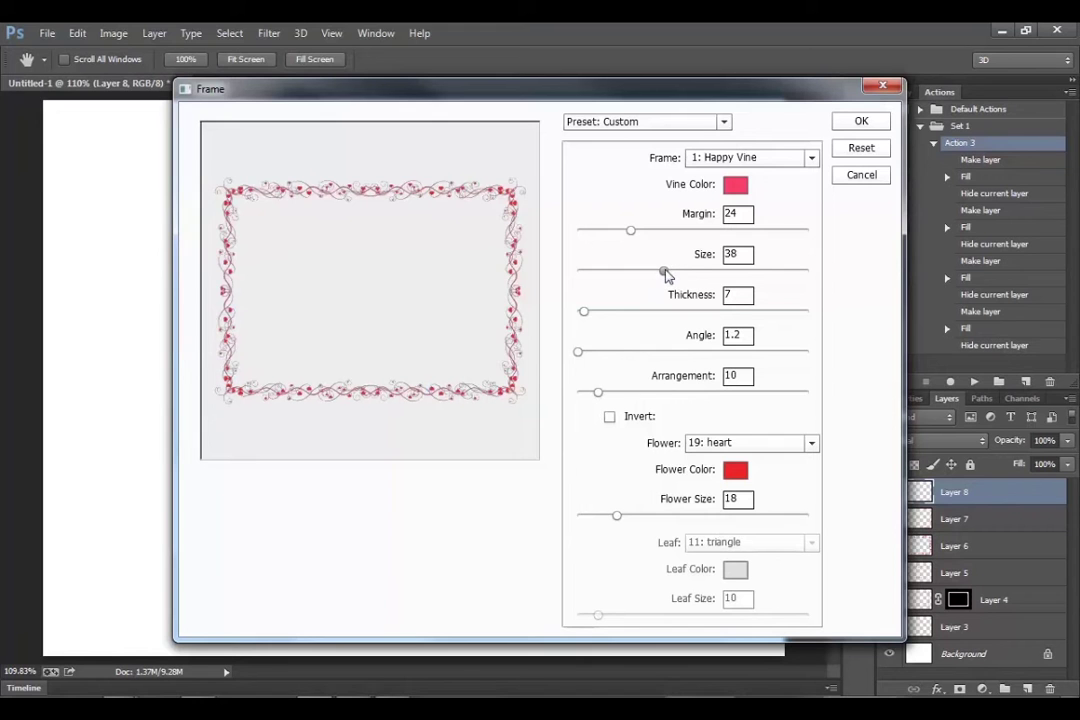
left_click_drag(666, 276, 671, 272)
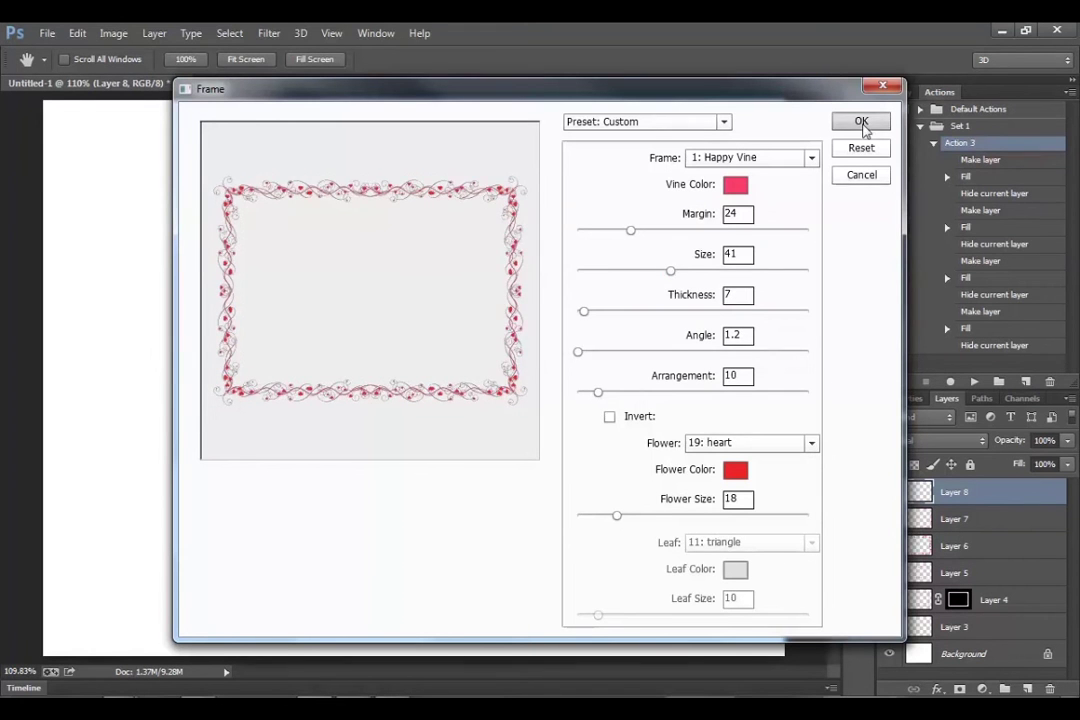
key("Return")
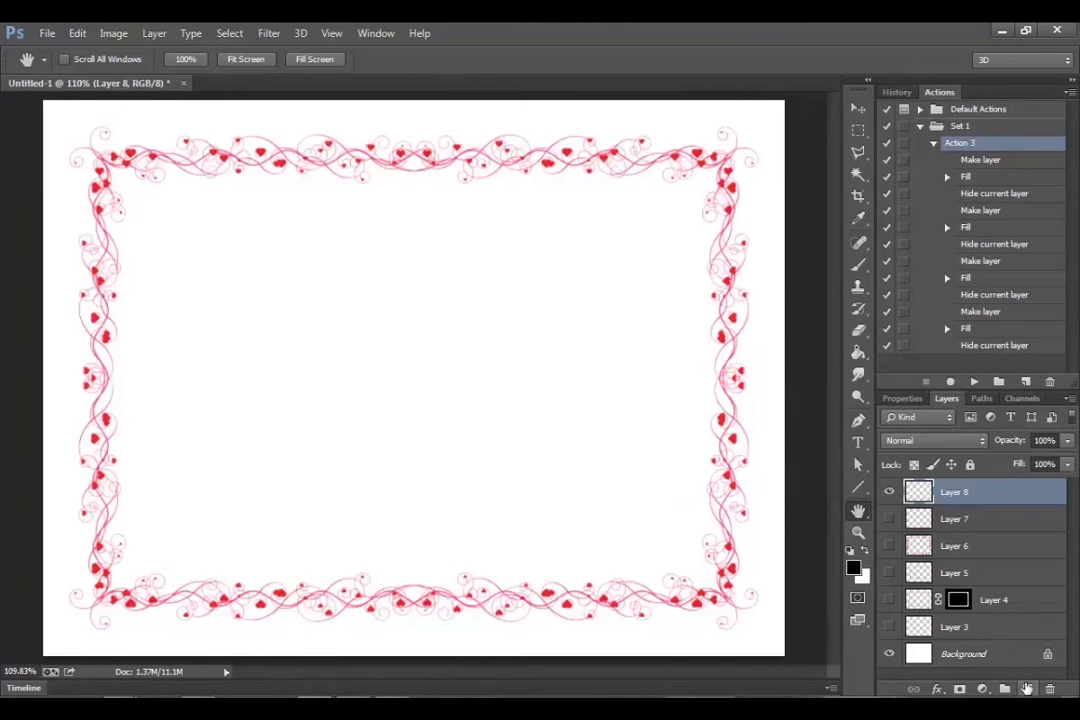
Step: Add Layer 9, hide Layer 8's vine frame, and run the Picture Frame scripted fill
key("ctrl+shift+alt+n")
left_click(889, 519)
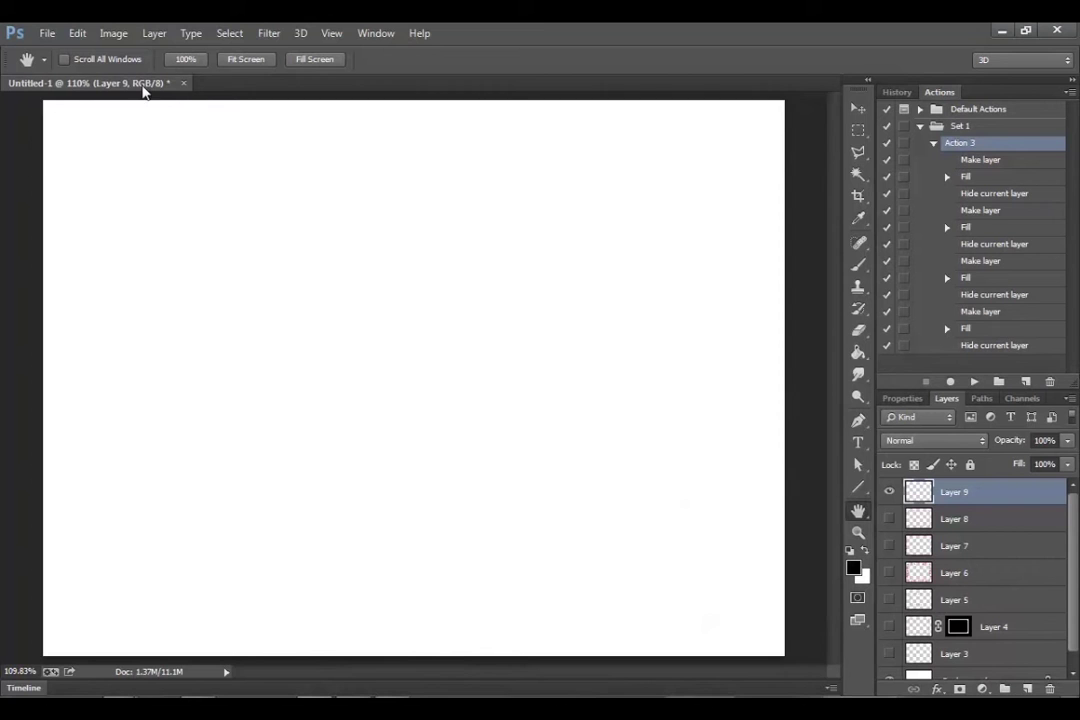
left_click(77, 33)
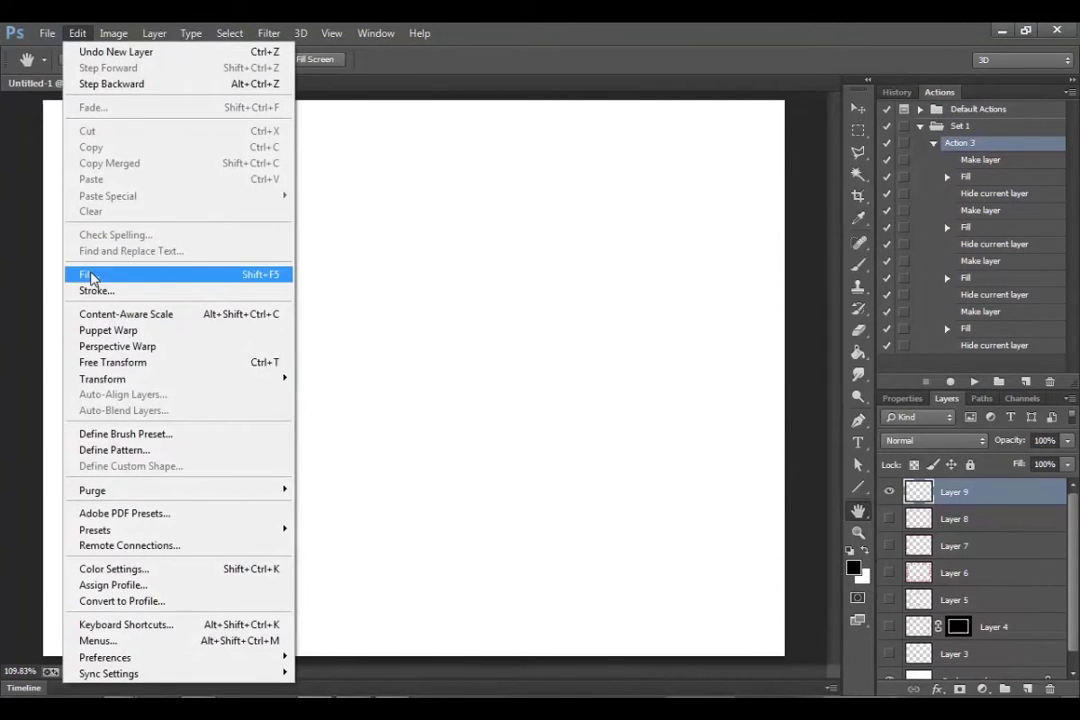
left_click(90, 277)
left_click(632, 203)
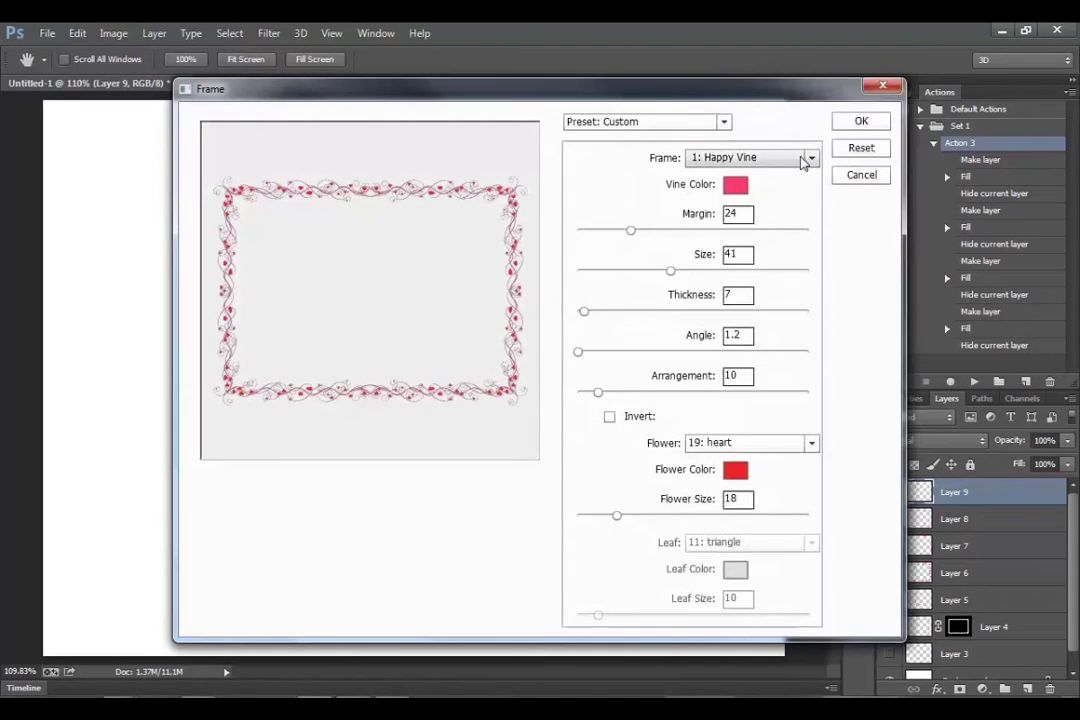
Step: Render a 42: Double Inverse Rounded Corners frame at Size 100 and Angle 29.7
left_click(806, 160)
scroll(900, 300, "down", 7)
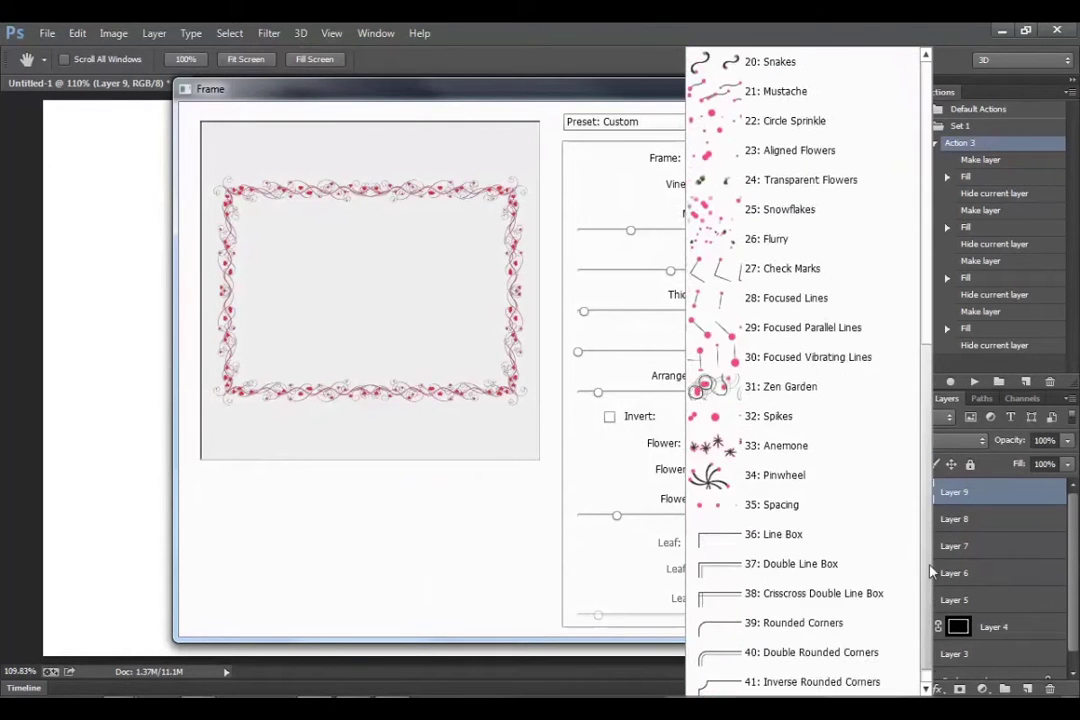
left_click(830, 682)
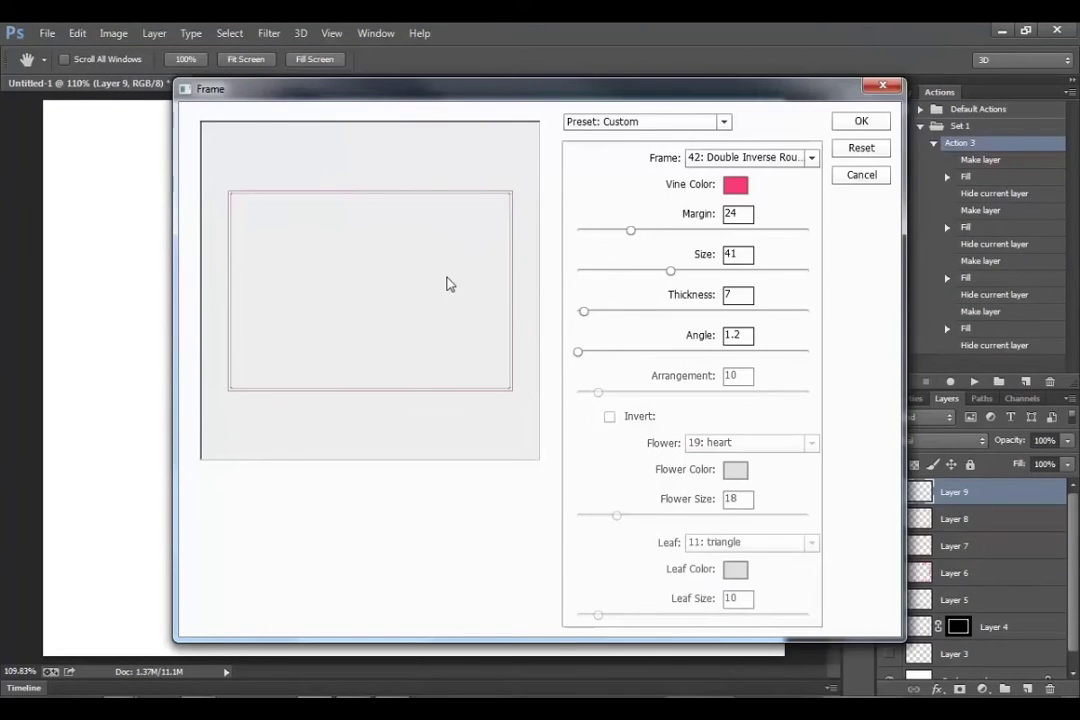
left_click_drag(675, 271, 812, 270)
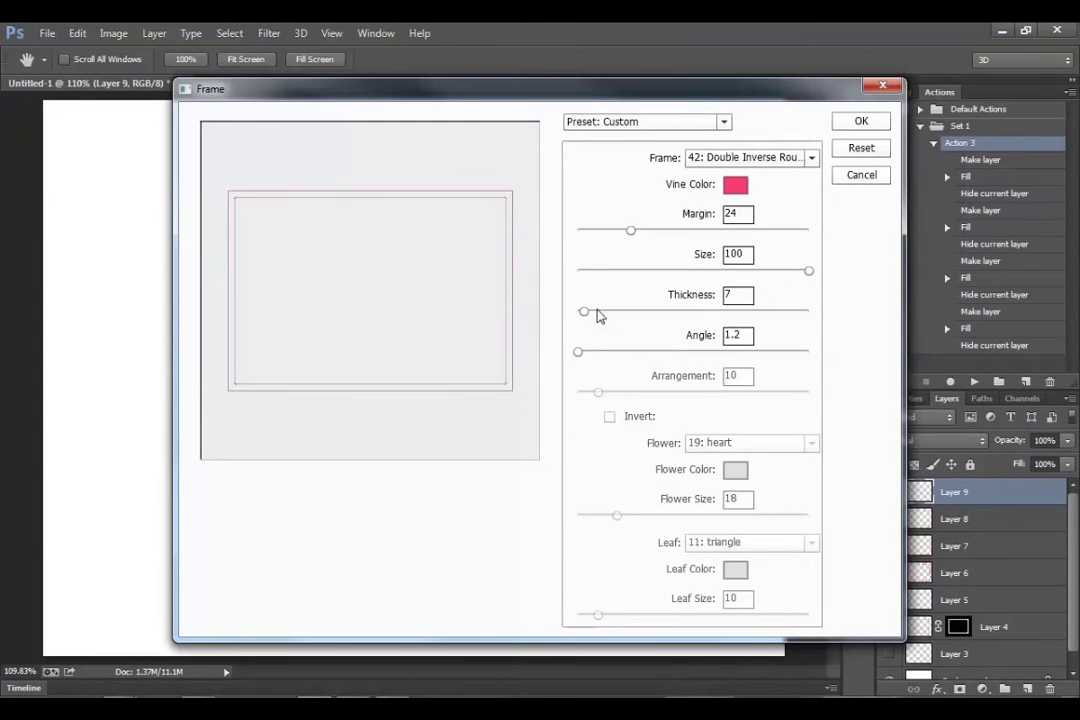
left_click_drag(578, 354, 598, 357)
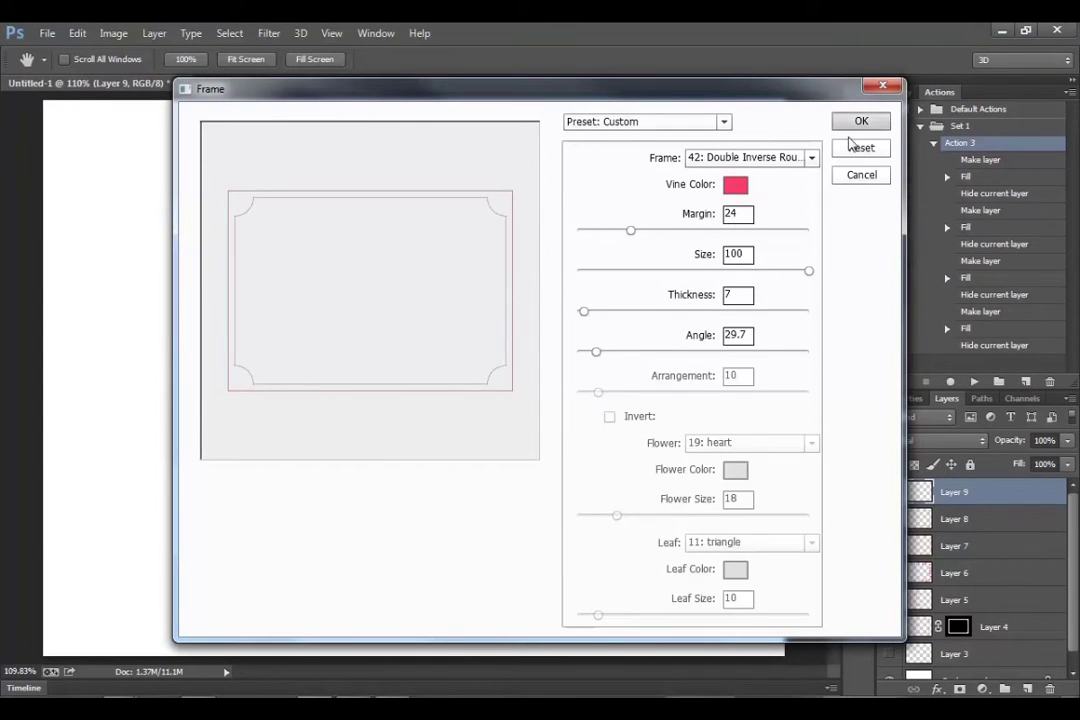
left_click(861, 121)
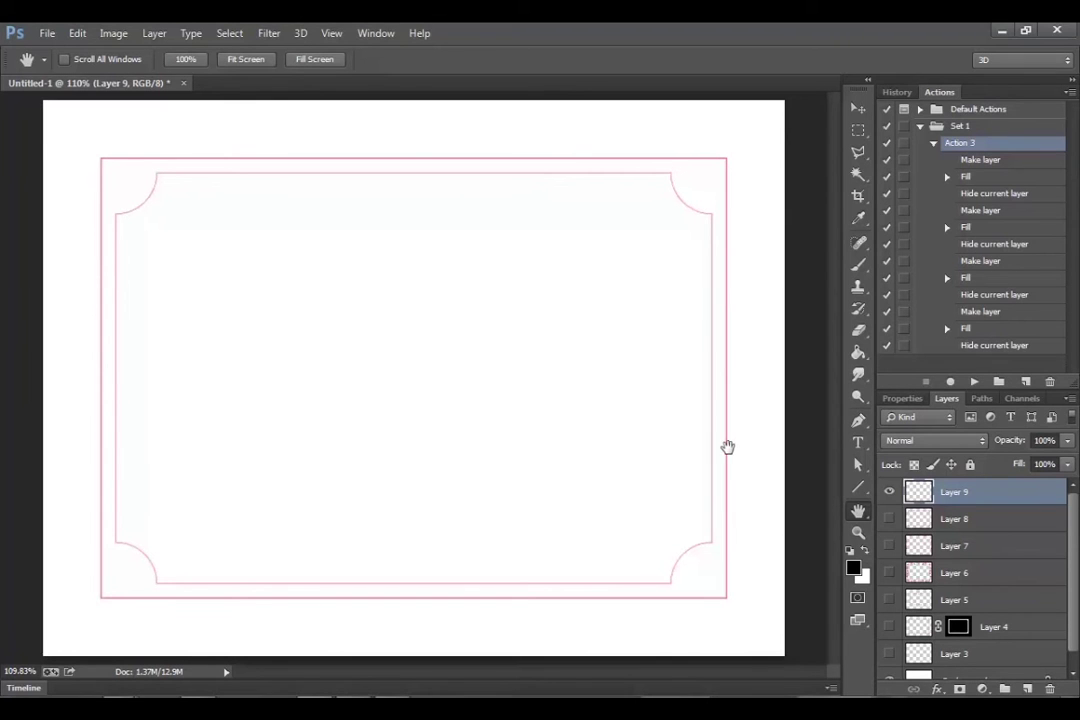
Step: On a new layer, fill a Smoke Signals scripted Picture Frame border
left_click(1028, 688)
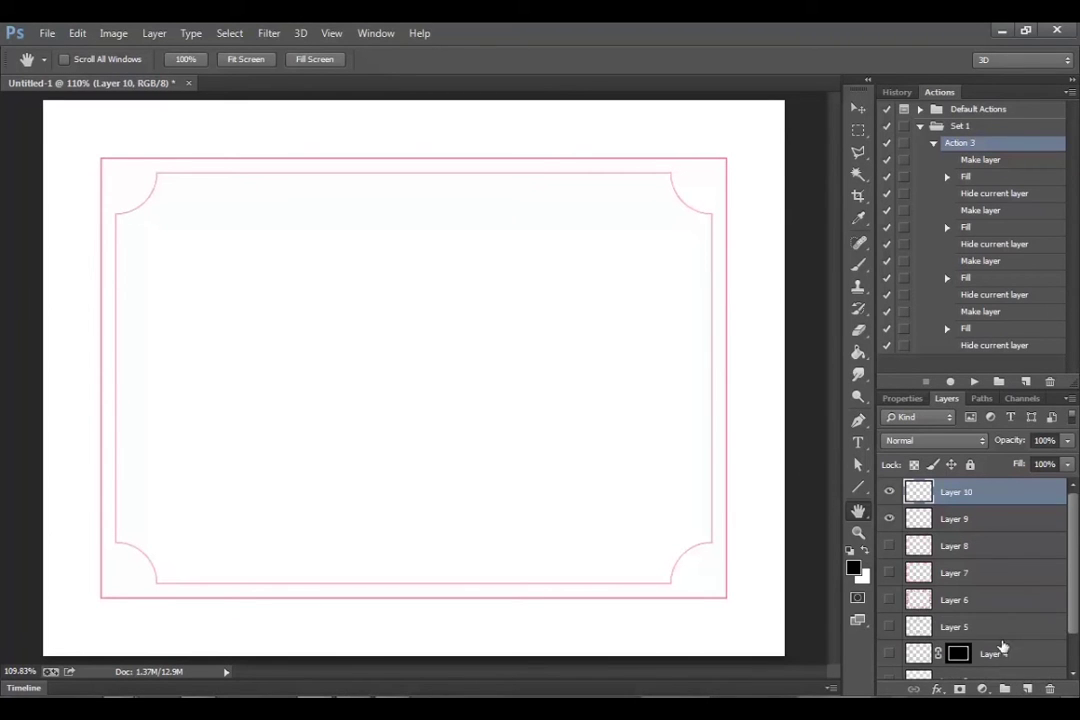
left_click(78, 33)
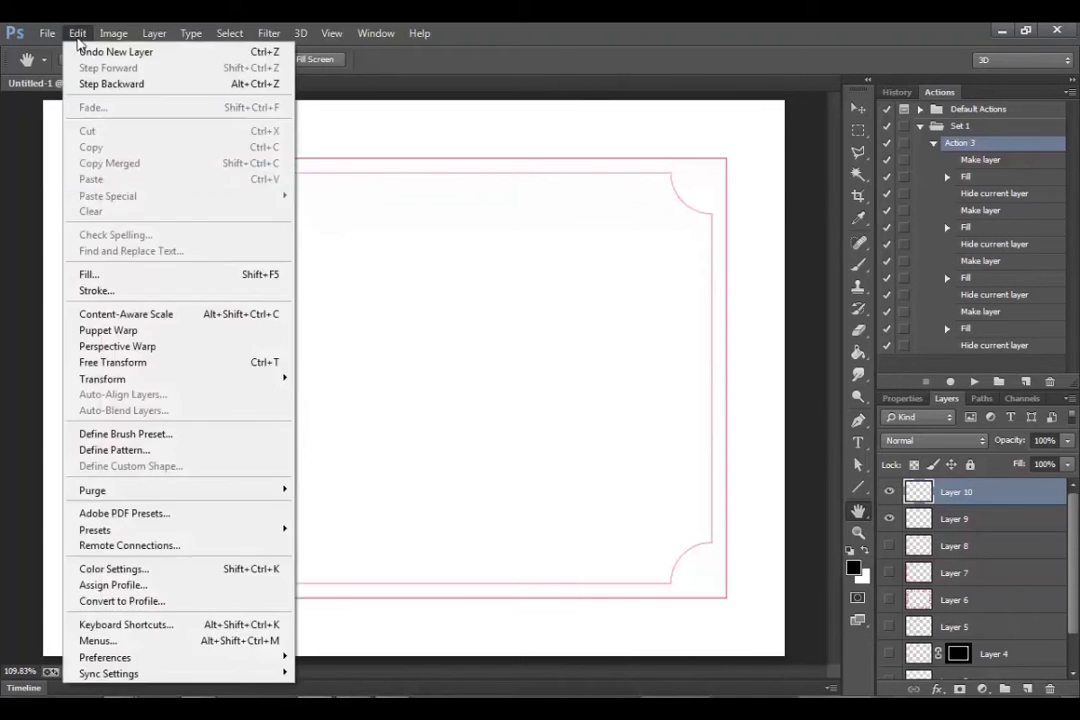
left_click(90, 272)
key("Return")
left_click(747, 157)
left_click(771, 116)
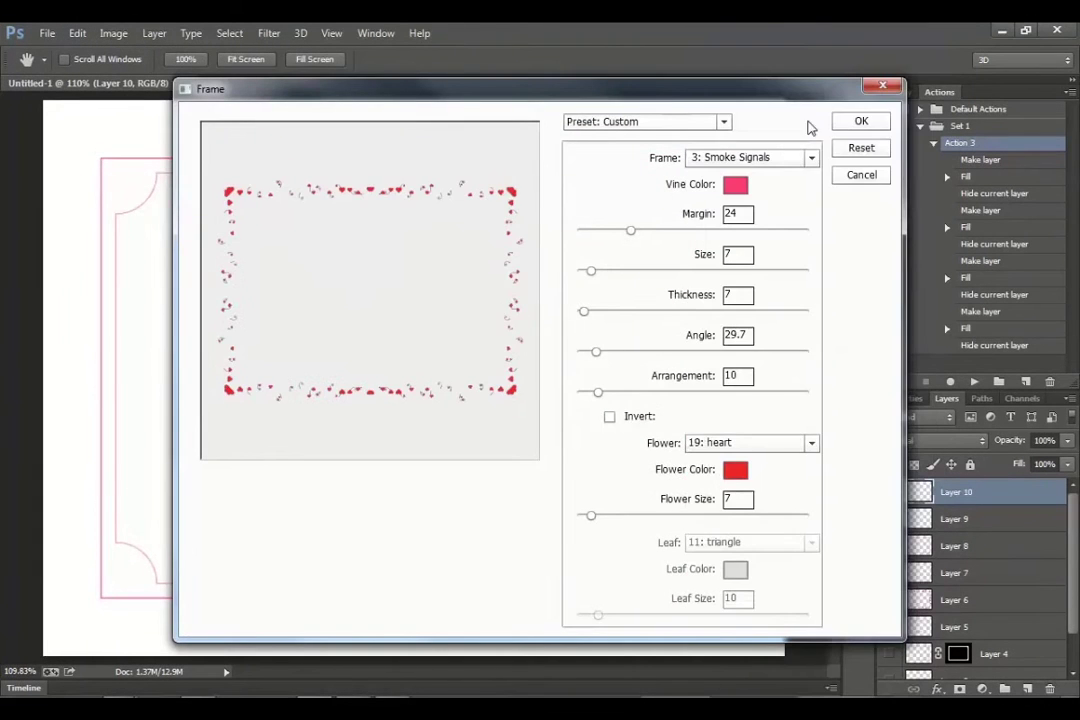
left_click(858, 121)
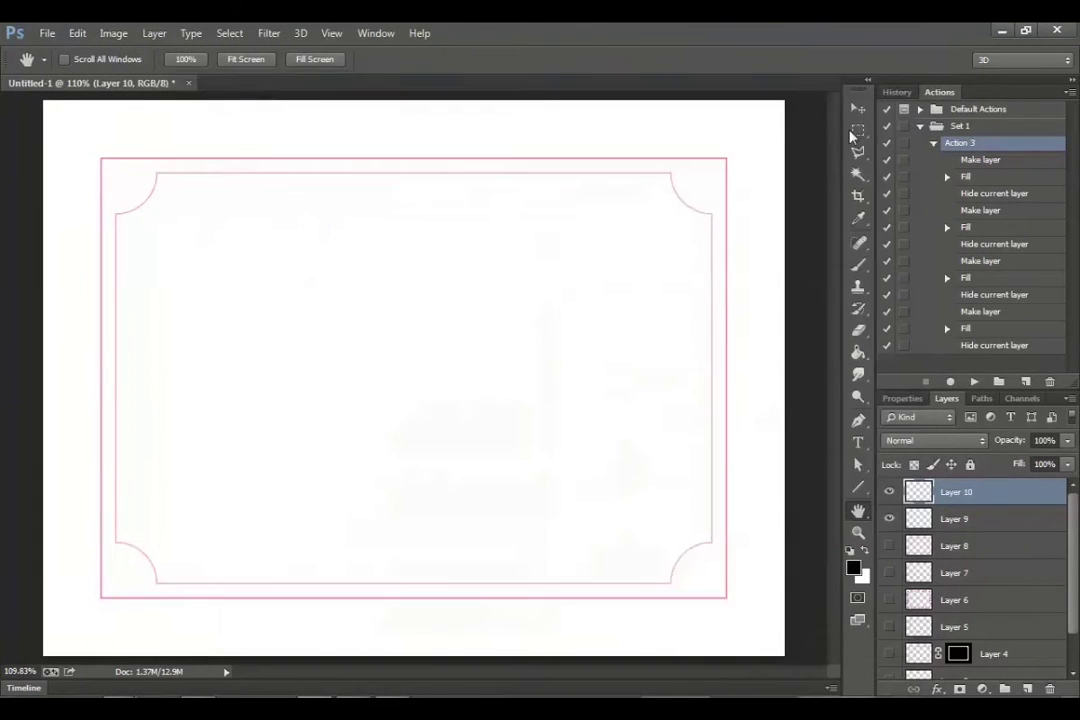
Step: Hide the previous border, fill a new layer with the heart vine frame, then add Layer 12
left_click(1025, 688)
left_click(889, 519)
left_click(77, 33)
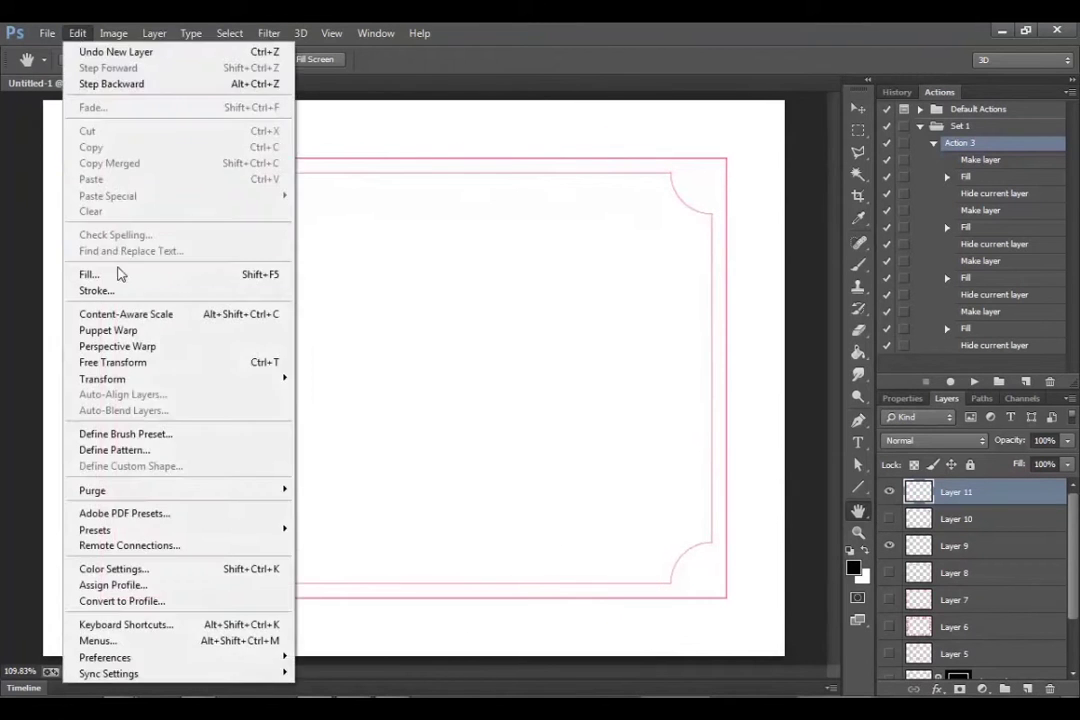
left_click(117, 273)
key("Return")
left_click(788, 164)
scroll(824, 108, "up", 1)
left_click(824, 108)
key("Return")
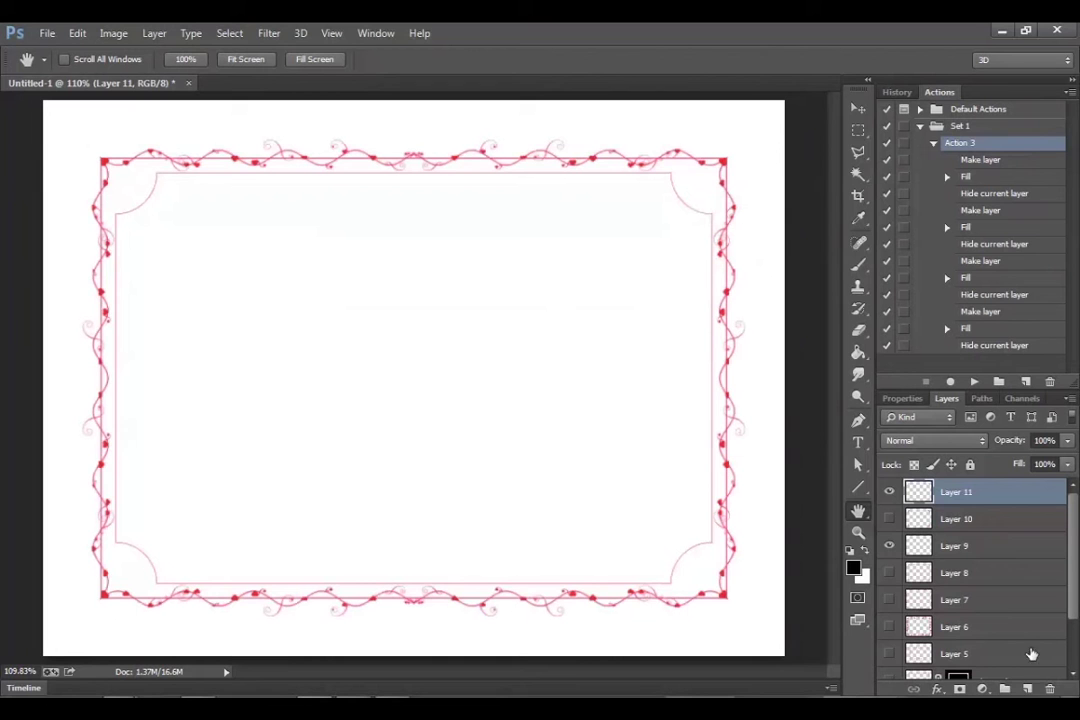
left_click(1025, 688)
Step: Hide Layer 11 and fill Layer 12 with a Picture Frame vine at Size 44, Angle 10.7
left_click(889, 519)
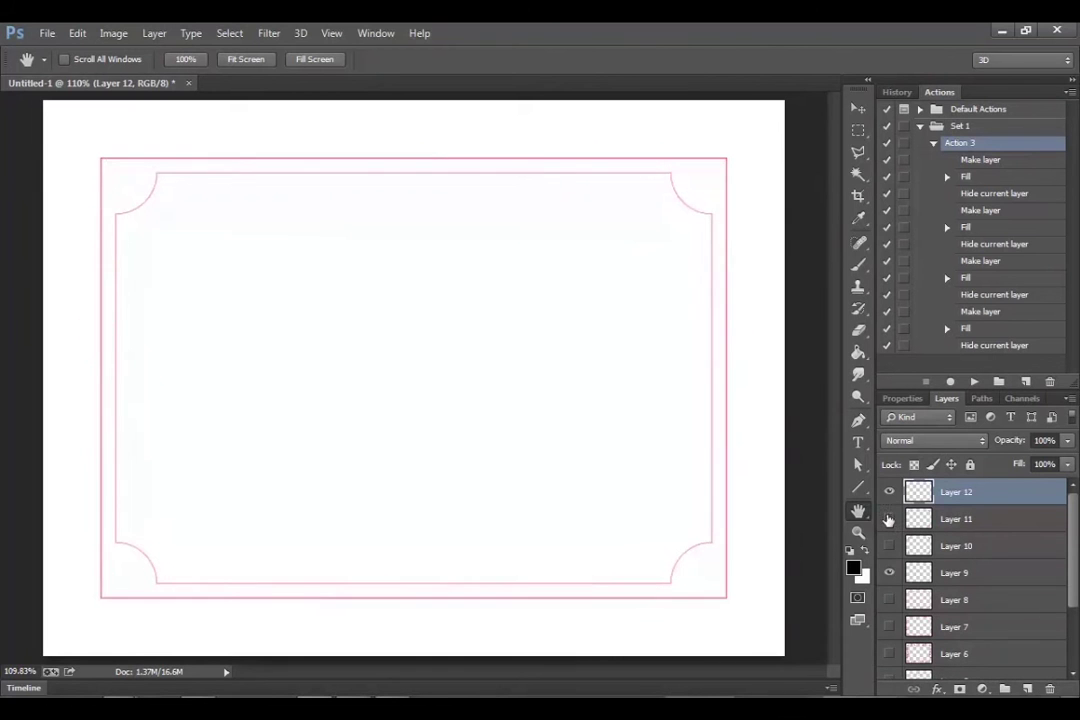
left_click(77, 33)
left_click(117, 273)
left_click(636, 205)
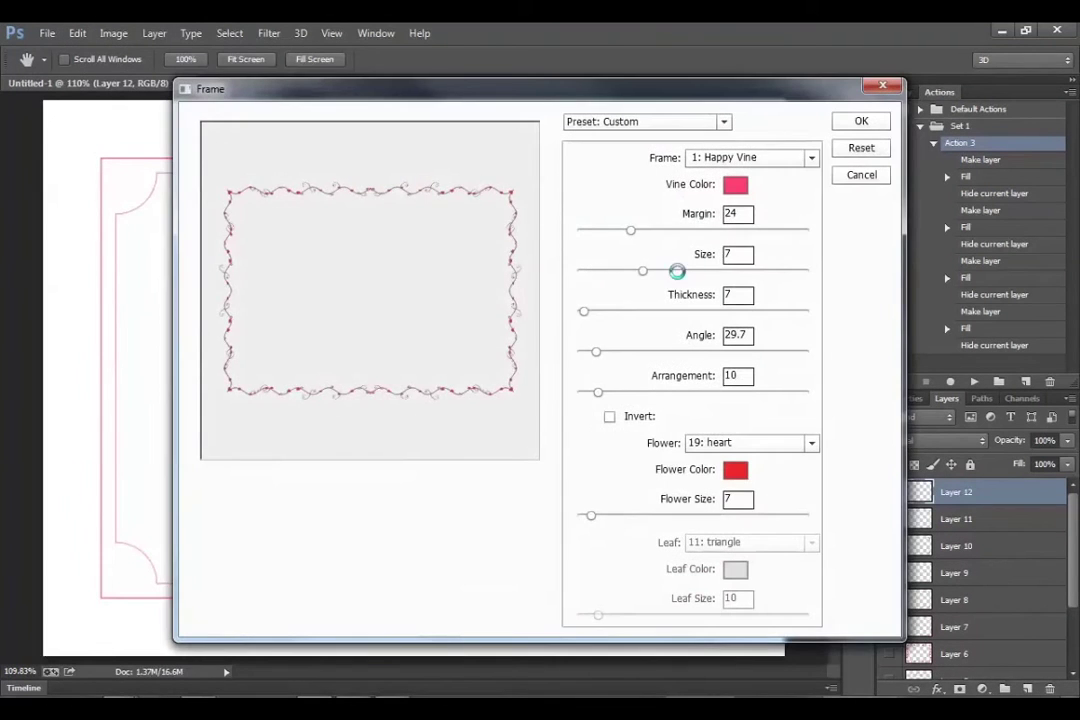
left_click(677, 270)
mouse_move(598, 352)
left_mouse_down()
mouse_move(610, 356)
mouse_move(586, 354)
left_mouse_up()
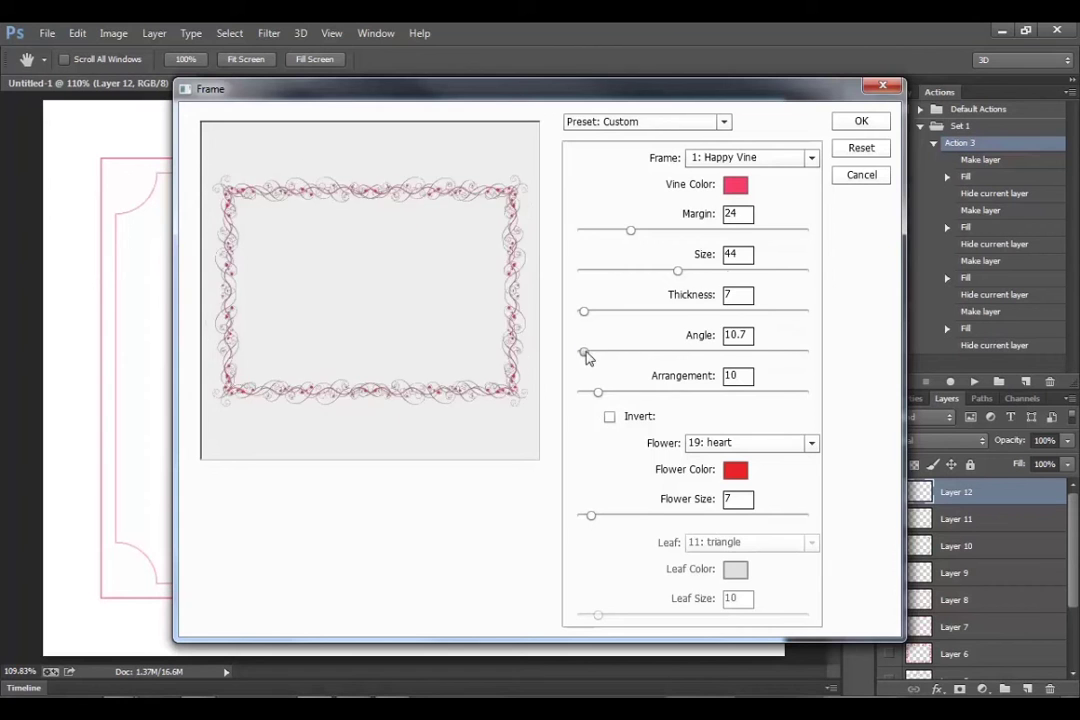
left_click_drag(678, 271, 694, 273)
left_click(861, 121)
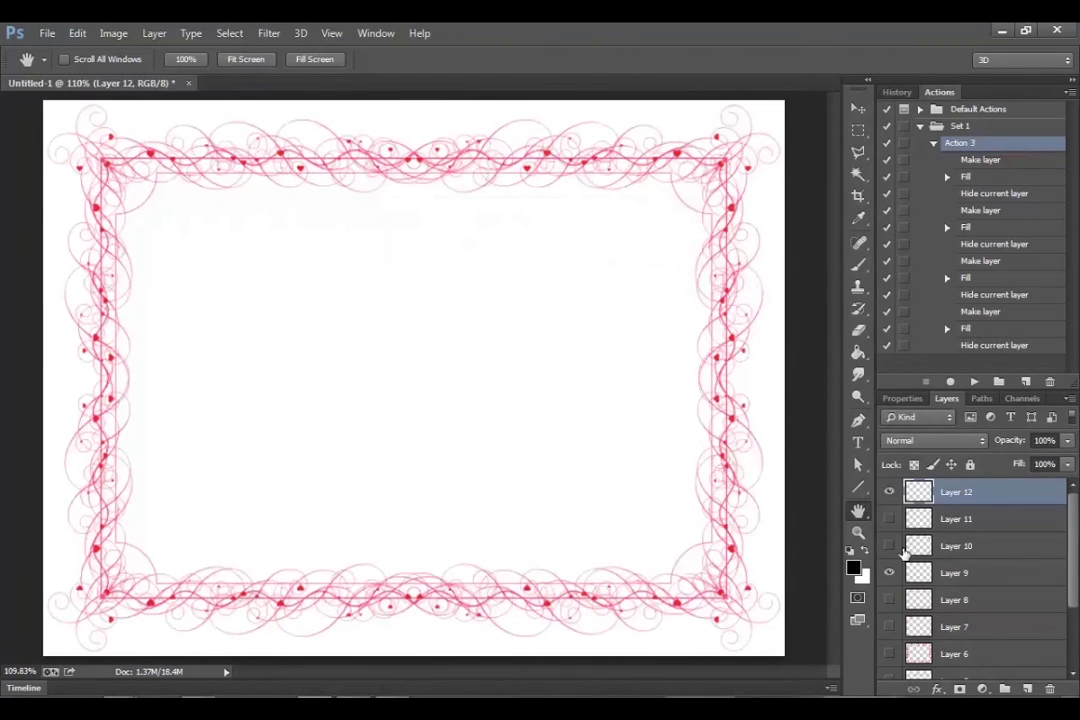
Step: Magic Wand the band of the thin pink frame on Layer 9 and mask Layer 12 to it
left_click(890, 493)
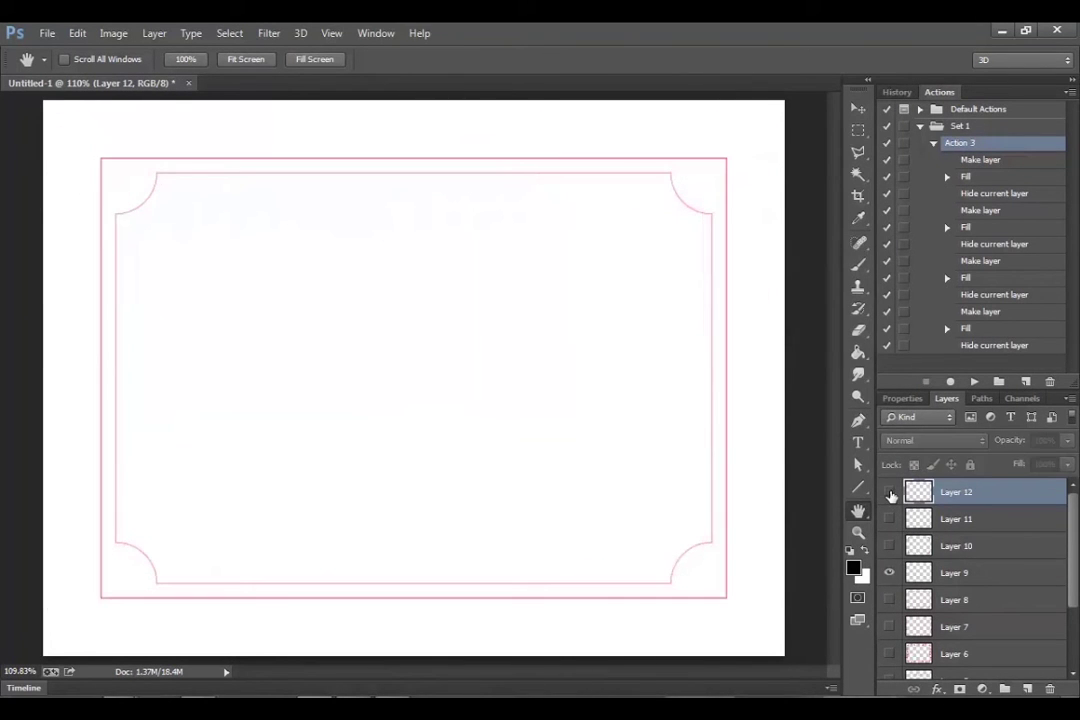
left_click(945, 573)
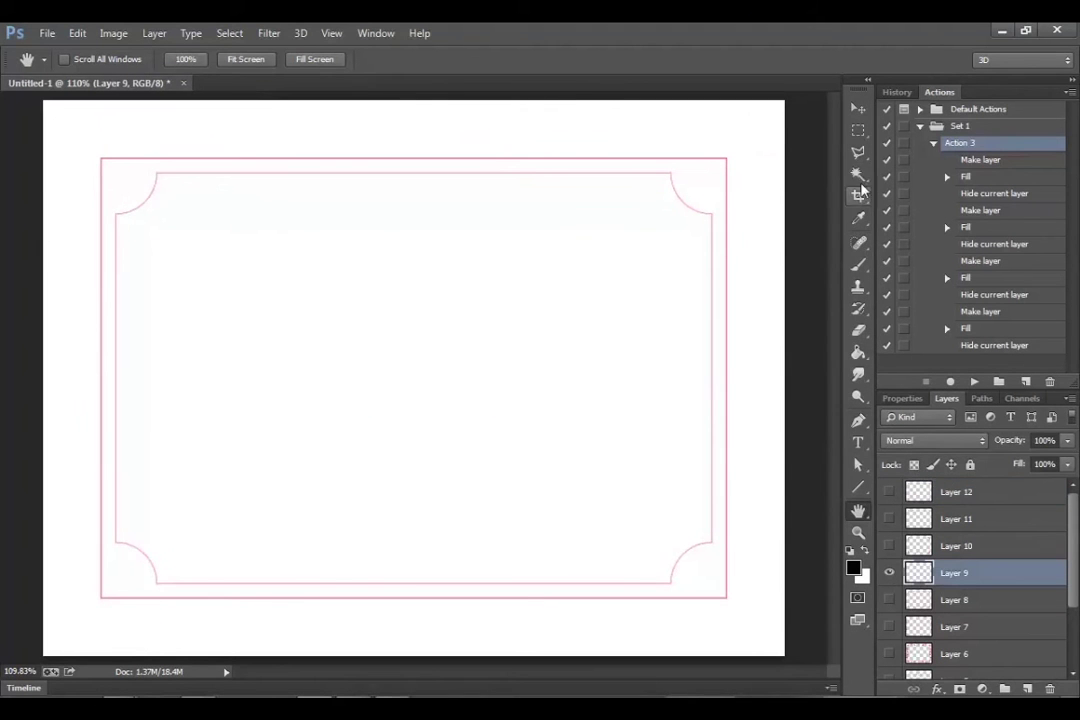
key("w")
left_click(700, 178)
left_click(918, 491)
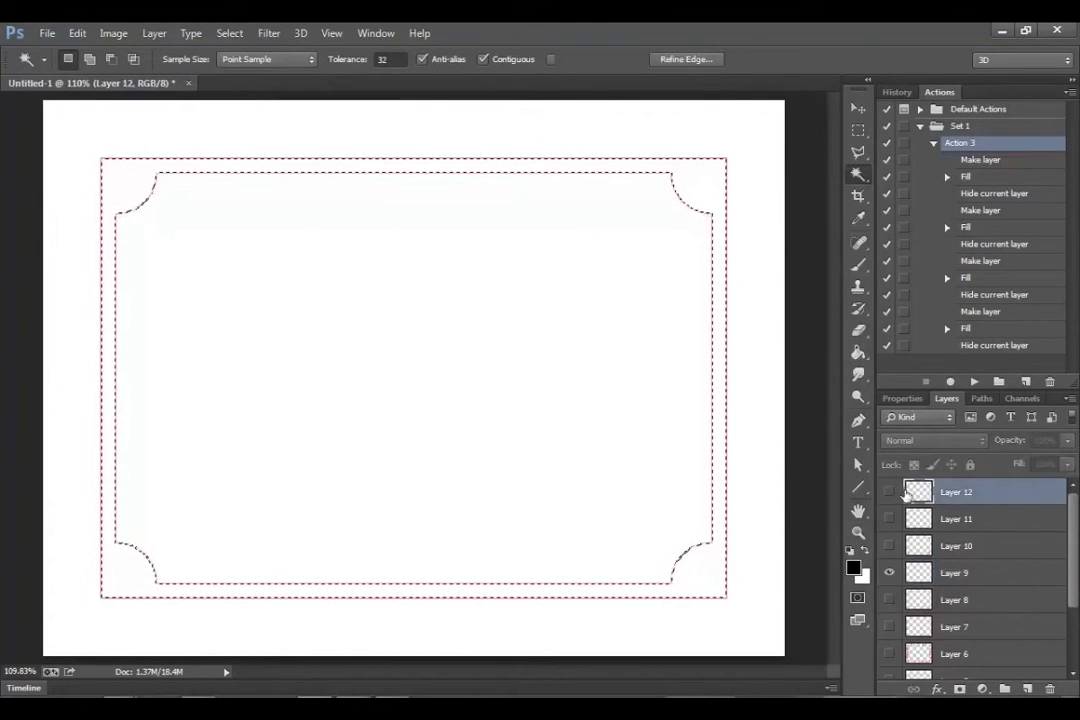
left_click(890, 493)
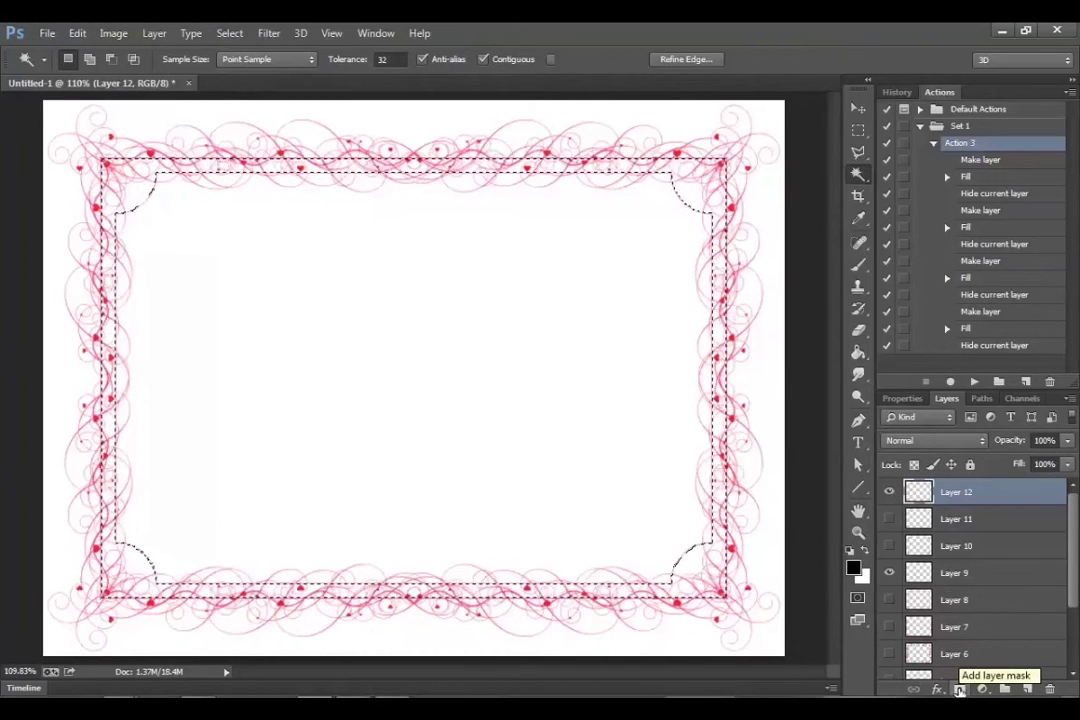
left_click(959, 690)
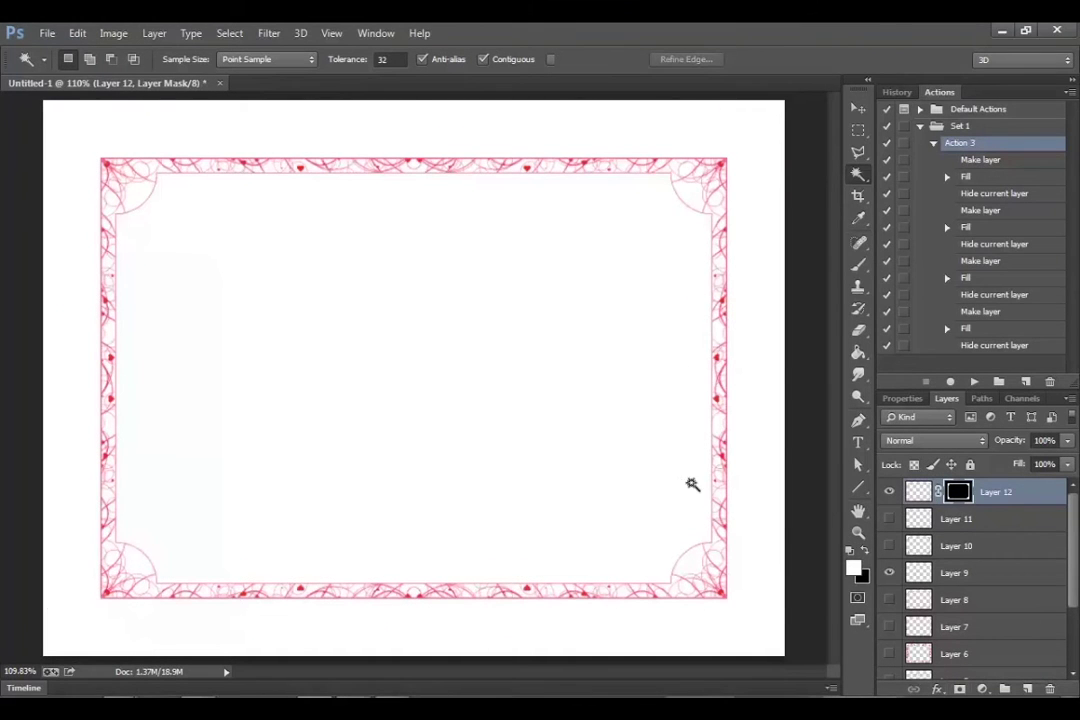
Step: Add new Layer 13 and start another Picture Frame fill on it
left_click(1027, 690)
left_click(77, 33)
left_click(90, 272)
key("Return")
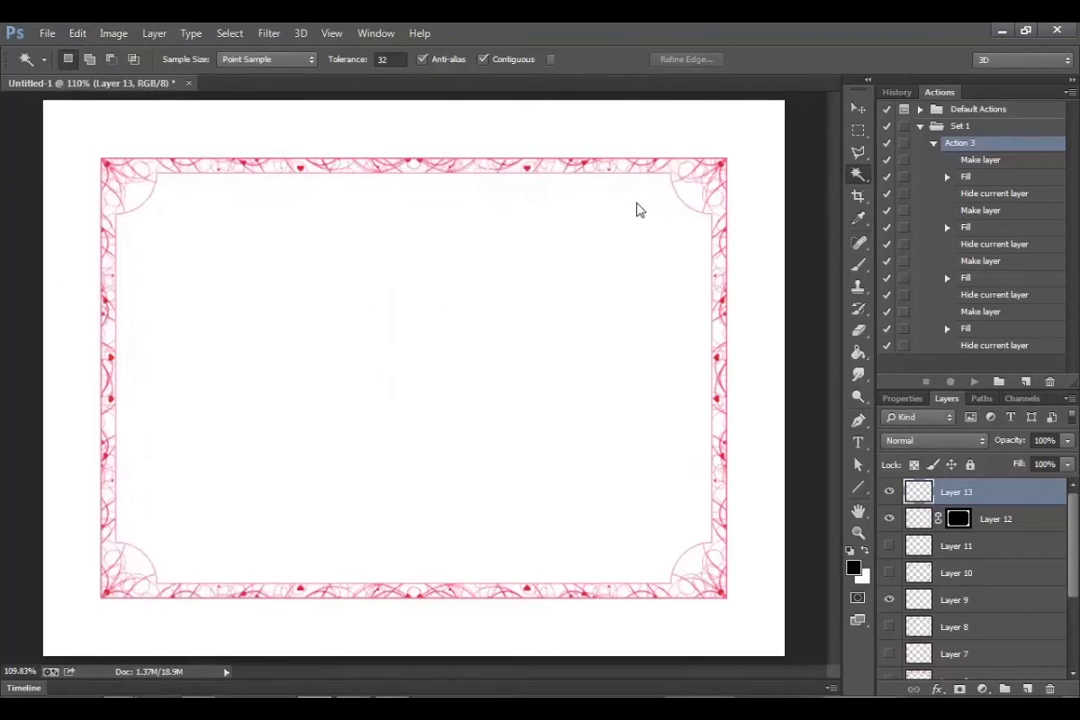
Step: Apply the 2: Pretty Vine heart frame to Layer 13
left_click(760, 157)
left_click(772, 92)
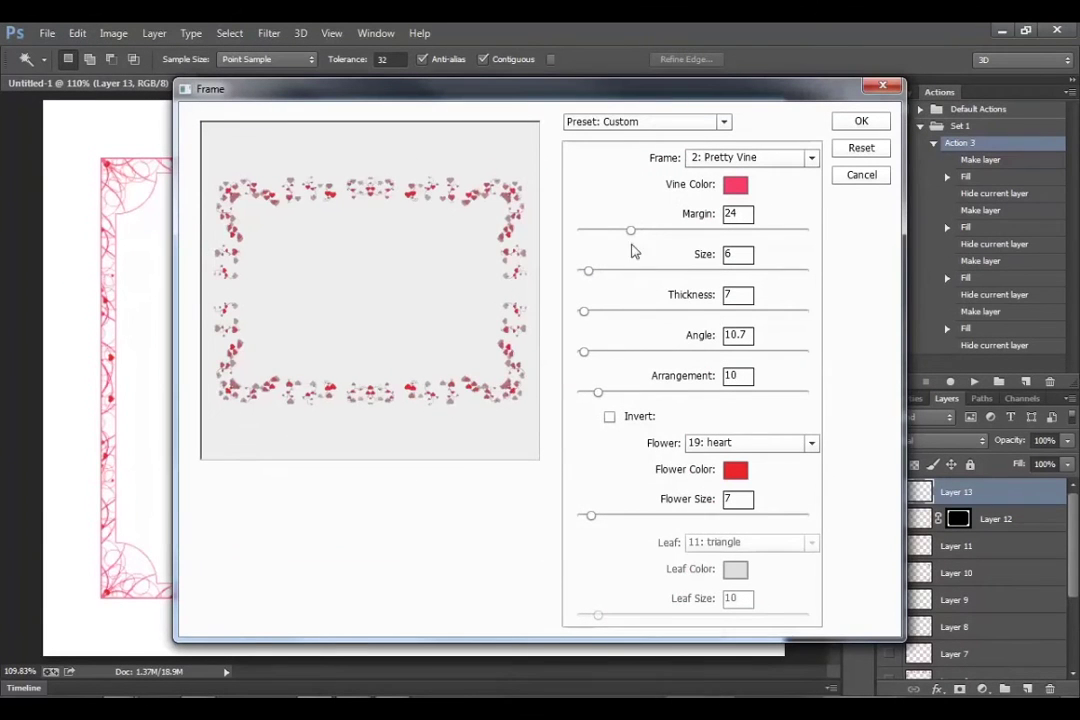
left_click(861, 121)
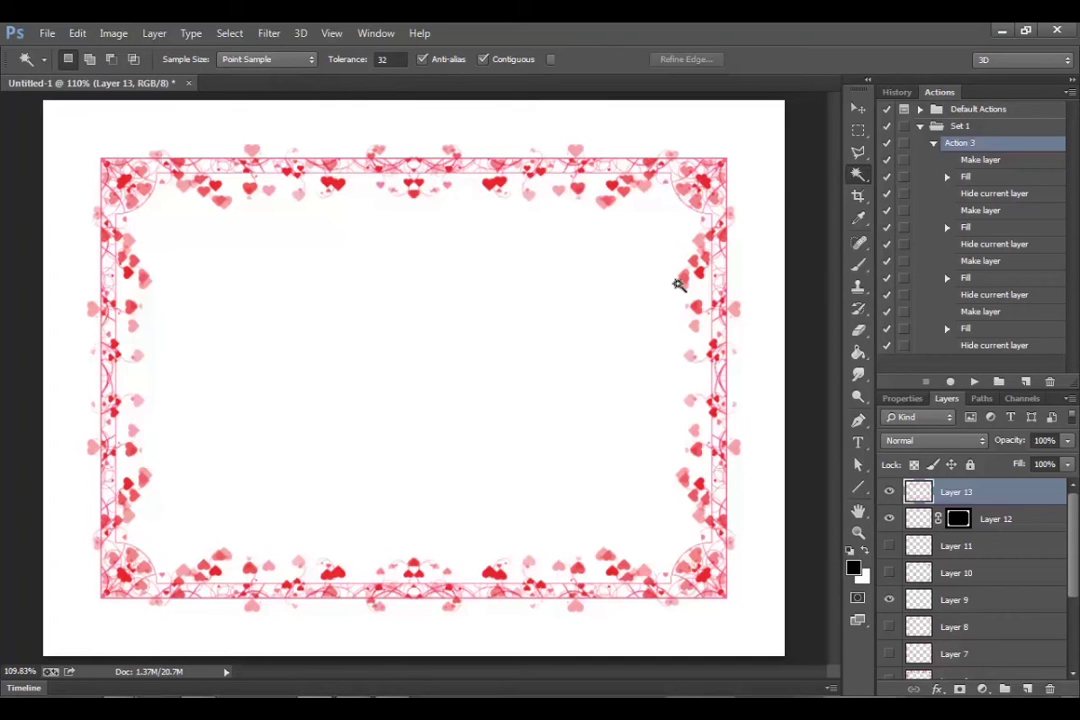
Step: Hide Layers 13, 12 and 9, and start a Picture Frame fill on new Layer 14
left_click(889, 492)
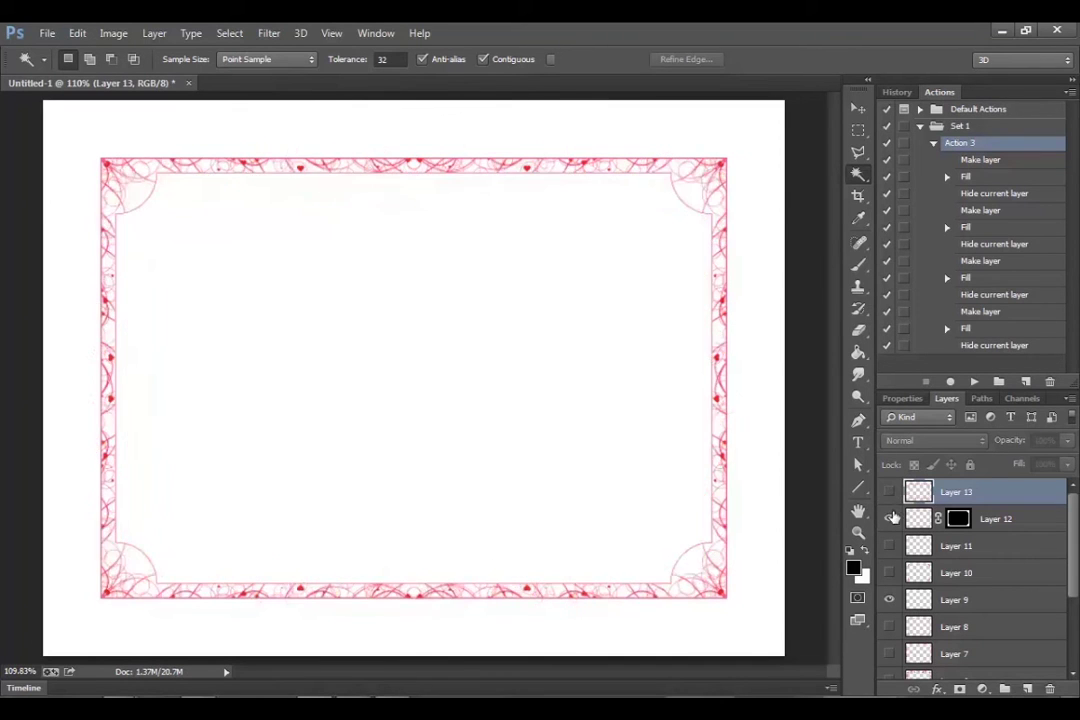
left_click(889, 519)
left_click(889, 599)
left_click(1029, 689)
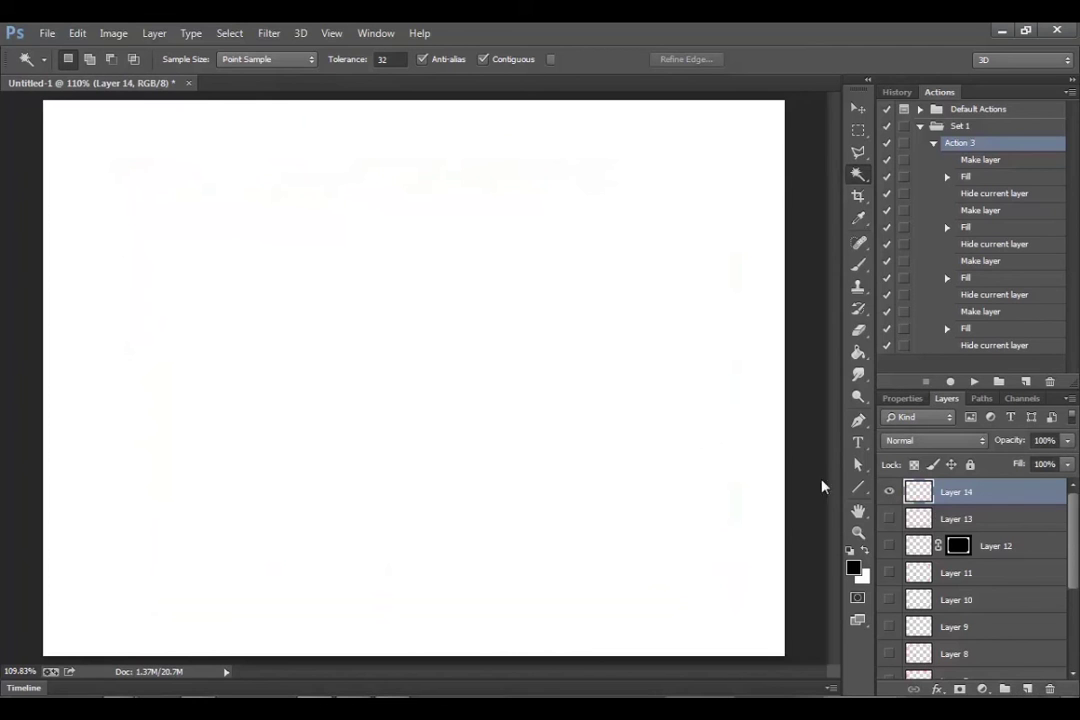
left_click(77, 33)
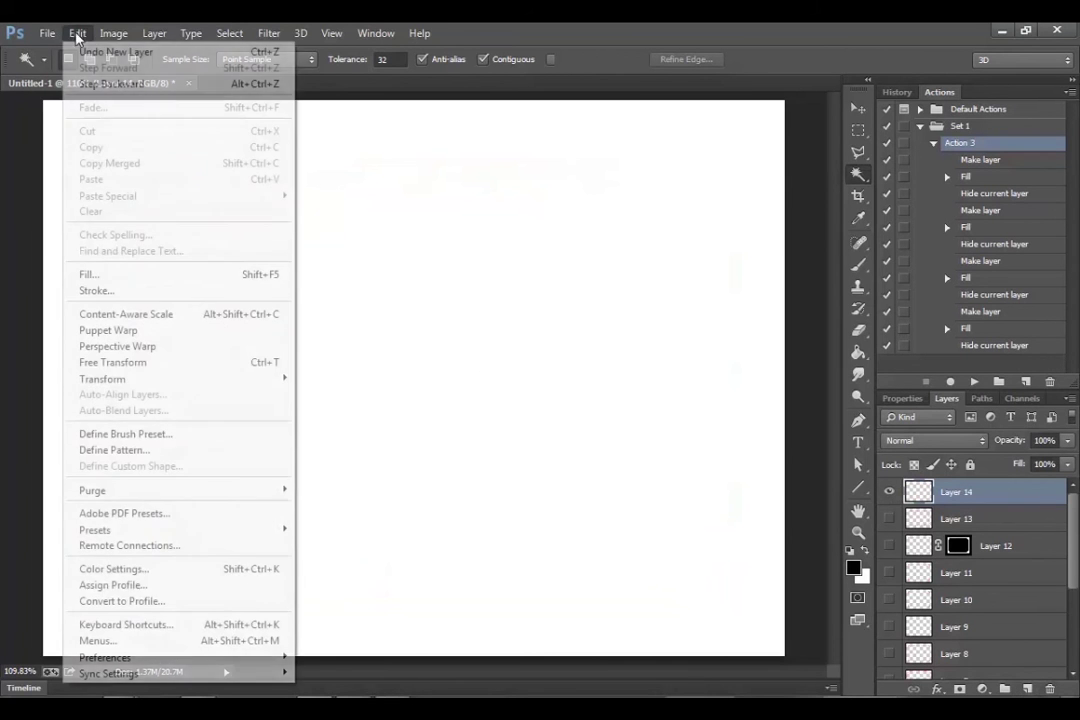
left_click(120, 276)
left_click(636, 203)
Step: Choose 30: Focused Vibrating Lines without flowers, adjusting angle, size, thickness, arrangement and margin 27
left_click(750, 157)
scroll(790, 500, "down", 5)
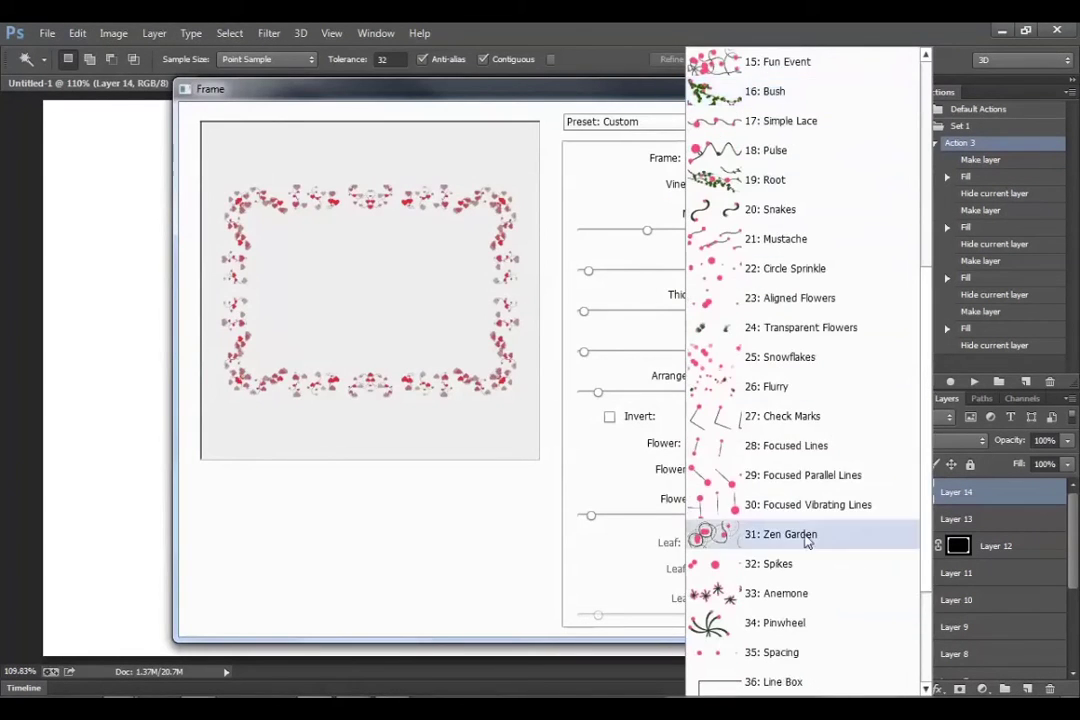
left_click(776, 509)
left_click(750, 442)
scroll(760, 300, "up", 2)
left_click(723, 60)
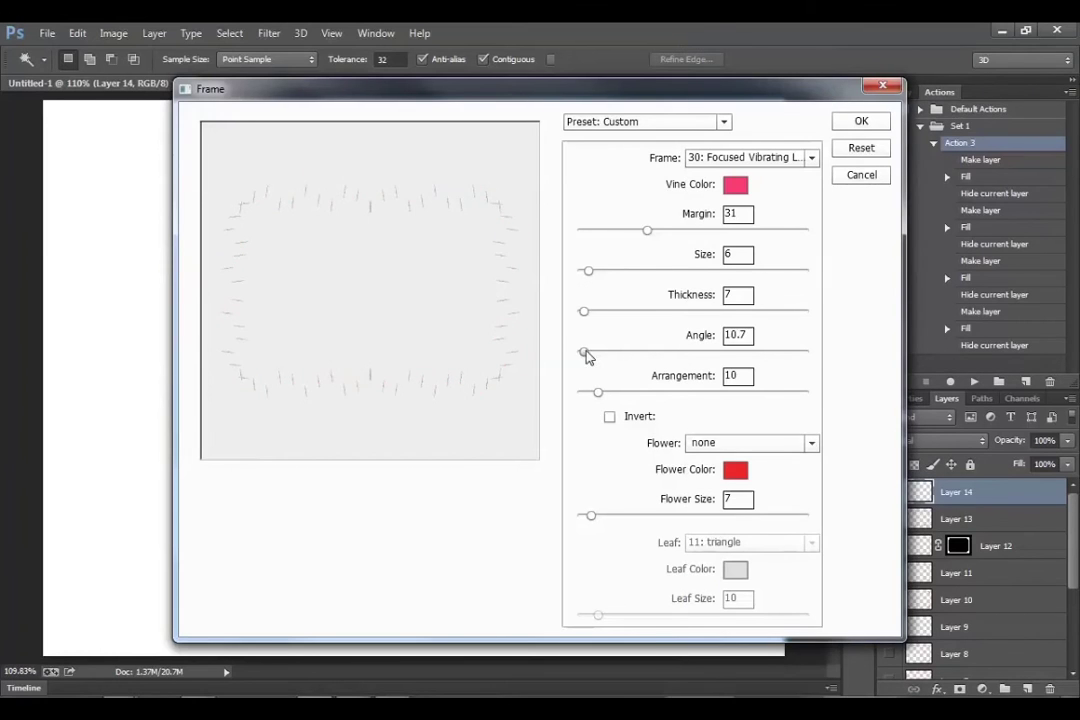
left_click_drag(586, 352, 638, 353)
left_click_drag(588, 270, 724, 271)
left_click_drag(586, 313, 812, 312)
left_click_drag(598, 392, 632, 392)
left_click_drag(808, 312, 786, 310)
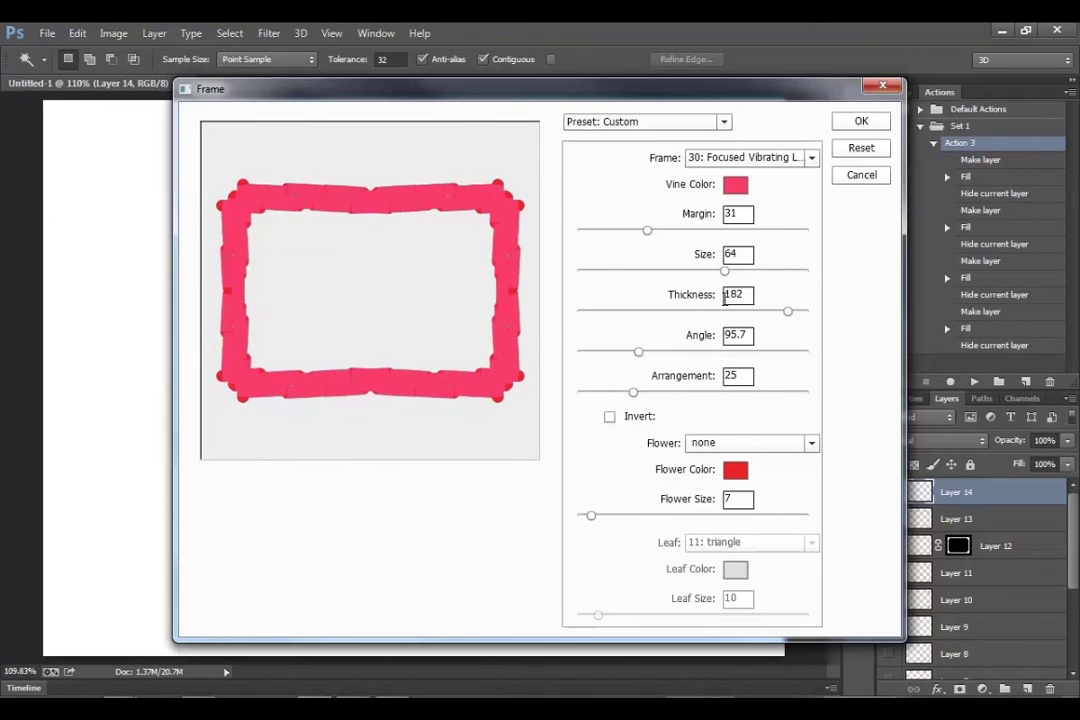
left_click_drag(647, 231, 636, 231)
Step: Add white circle flowers at size 71, make the vine blue, reduce angle and size, and apply
left_click(750, 442)
left_click(745, 121)
left_click_drag(591, 515, 741, 515)
left_click(735, 469)
key("Return")
left_click(735, 184)
left_click(477, 145)
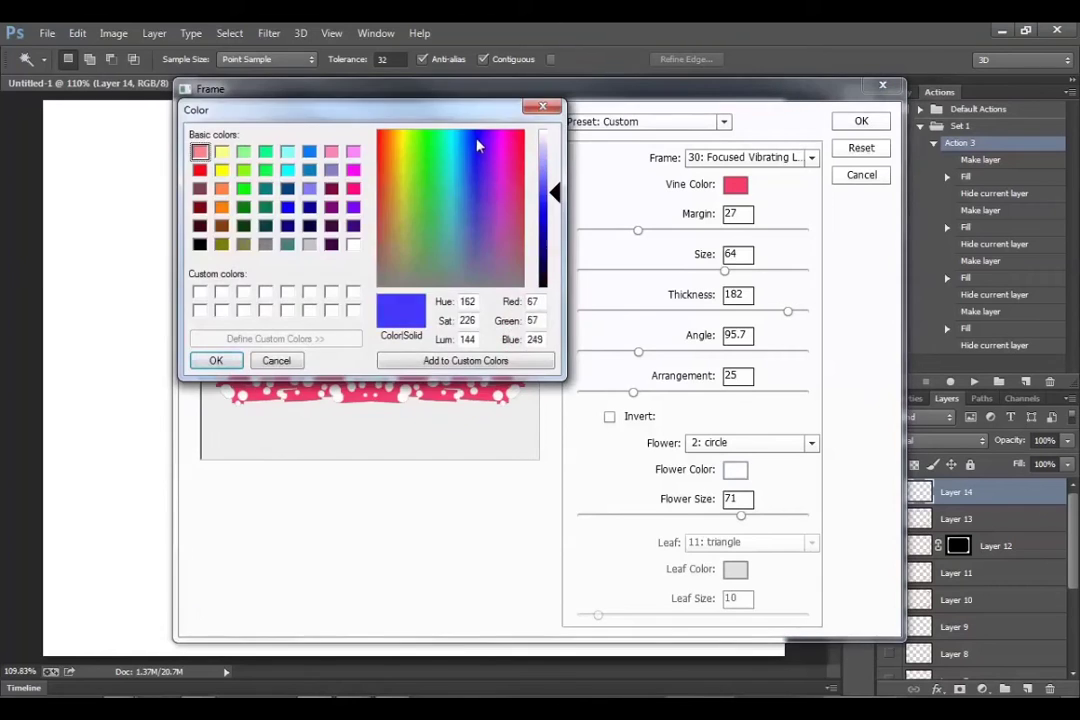
left_click(465, 143)
key("Return")
left_click_drag(640, 352, 617, 355)
left_click_drag(724, 270, 641, 280)
key("Return")
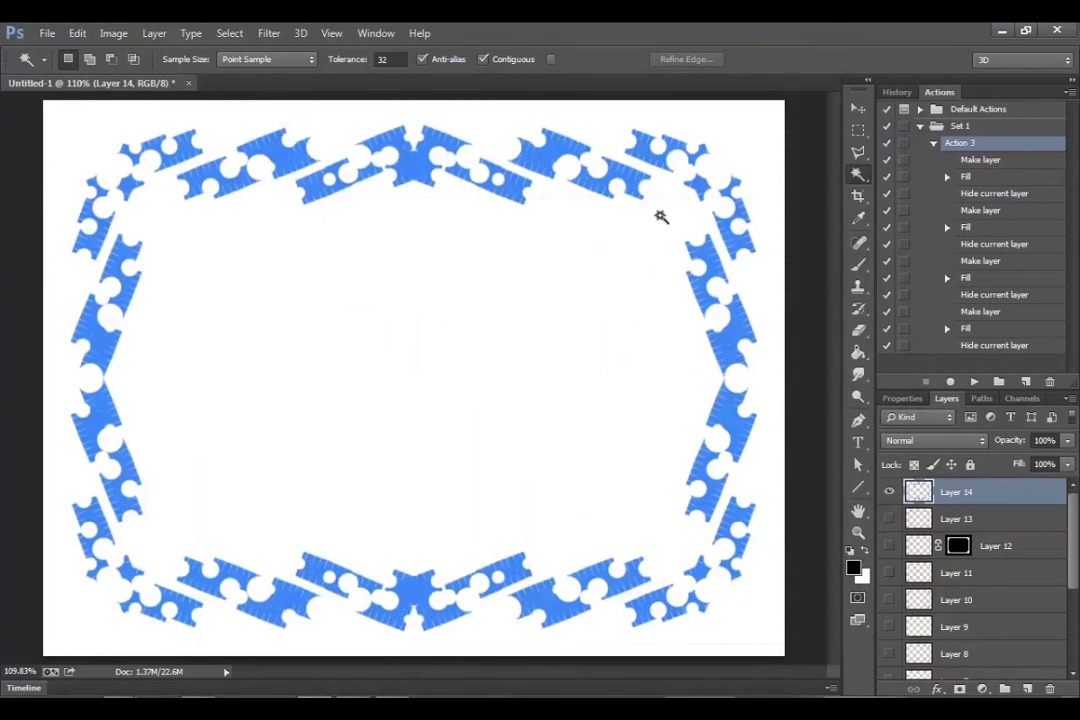